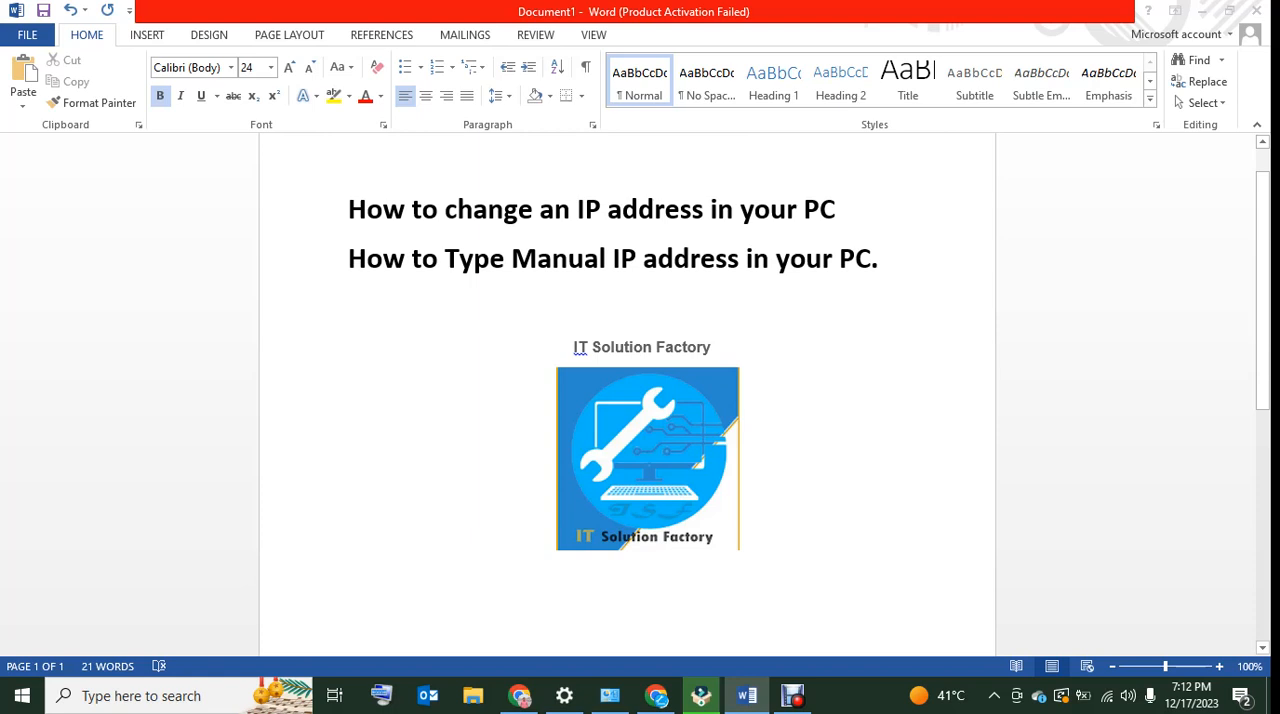
{"action": "left_click", "coordinate": [456, 537]}
{"action": "left_click_drag", "start_coordinate": [578, 211], "coordinate": [704, 211]}
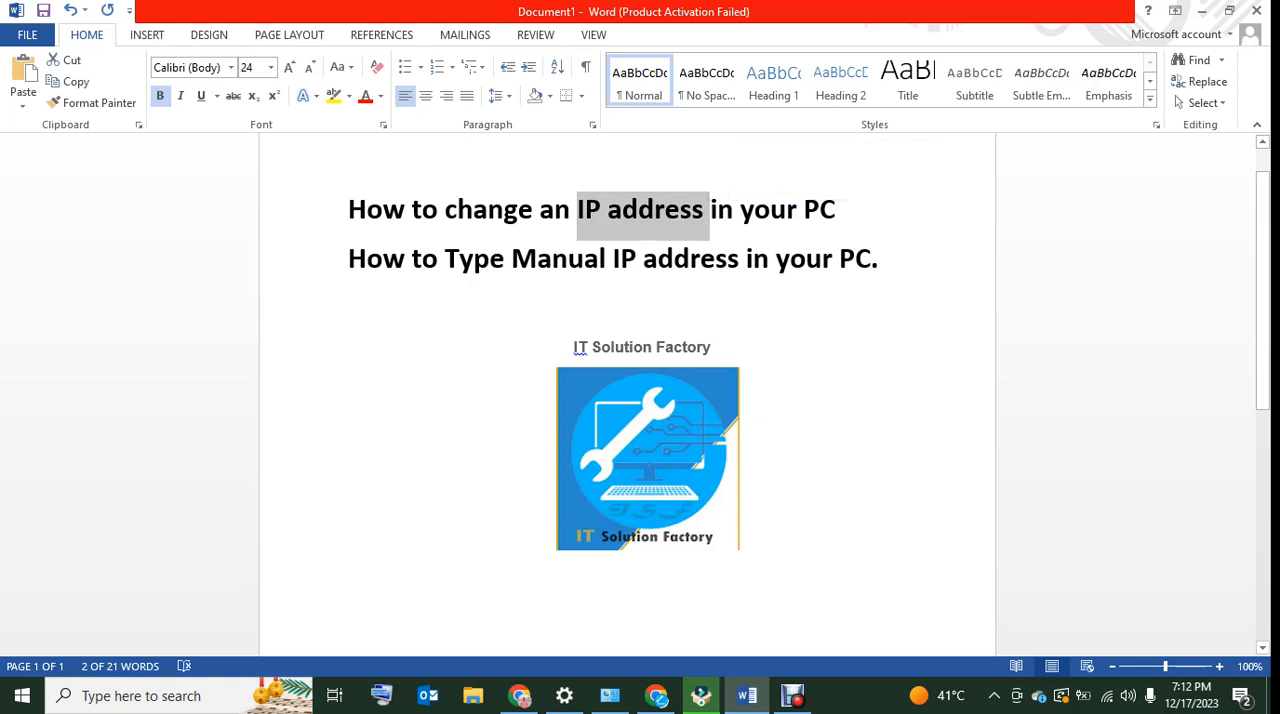
{"action": "left_click_drag", "start_coordinate": [348, 258], "coordinate": [744, 258]}
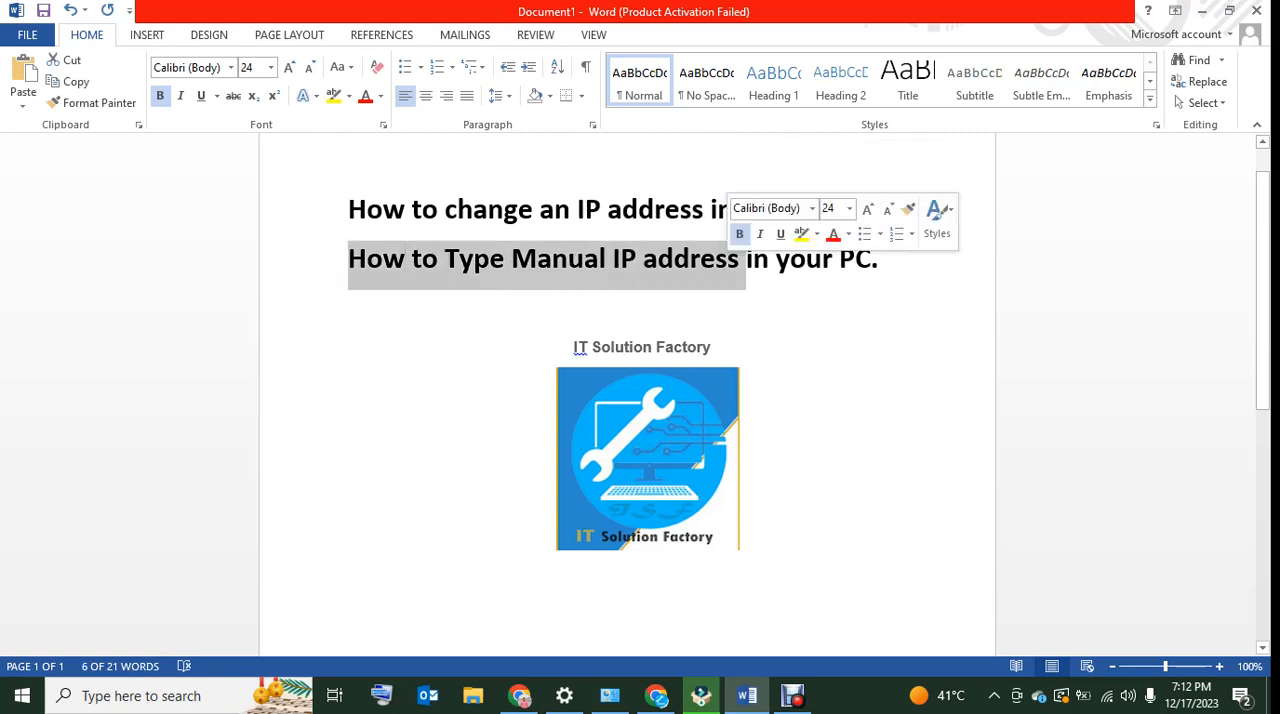
{"action": "left_click", "coordinate": [744, 537]}
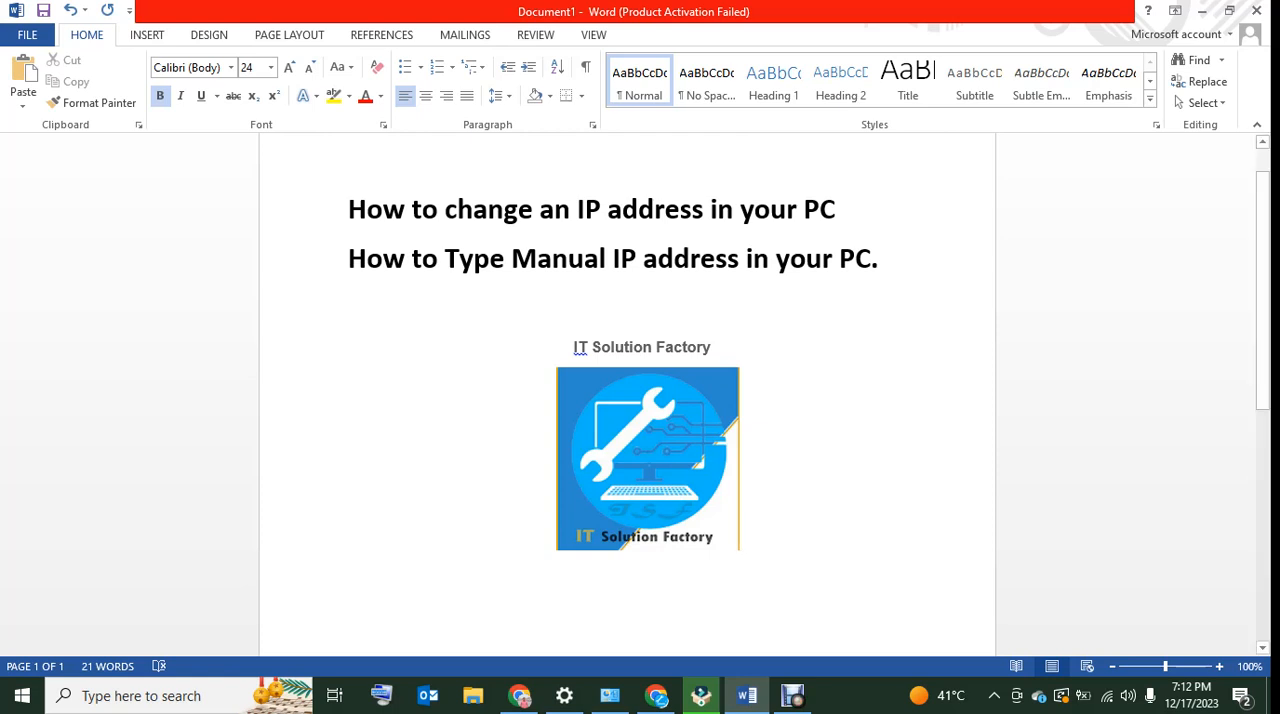
Open the Network & Internet settings and show the computer's network adapters
{"action": "right_click", "coordinate": [1106, 695]}
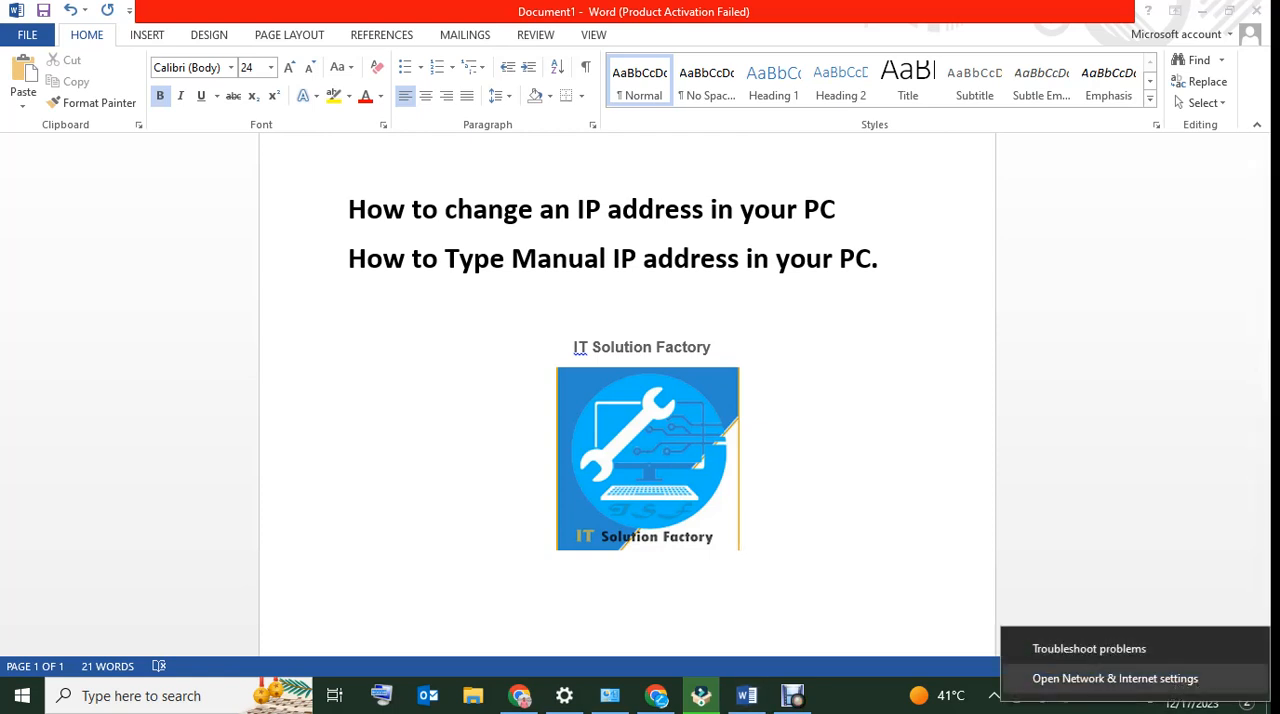
{"action": "left_click", "coordinate": [1136, 575]}
{"action": "right_click", "coordinate": [1106, 697]}
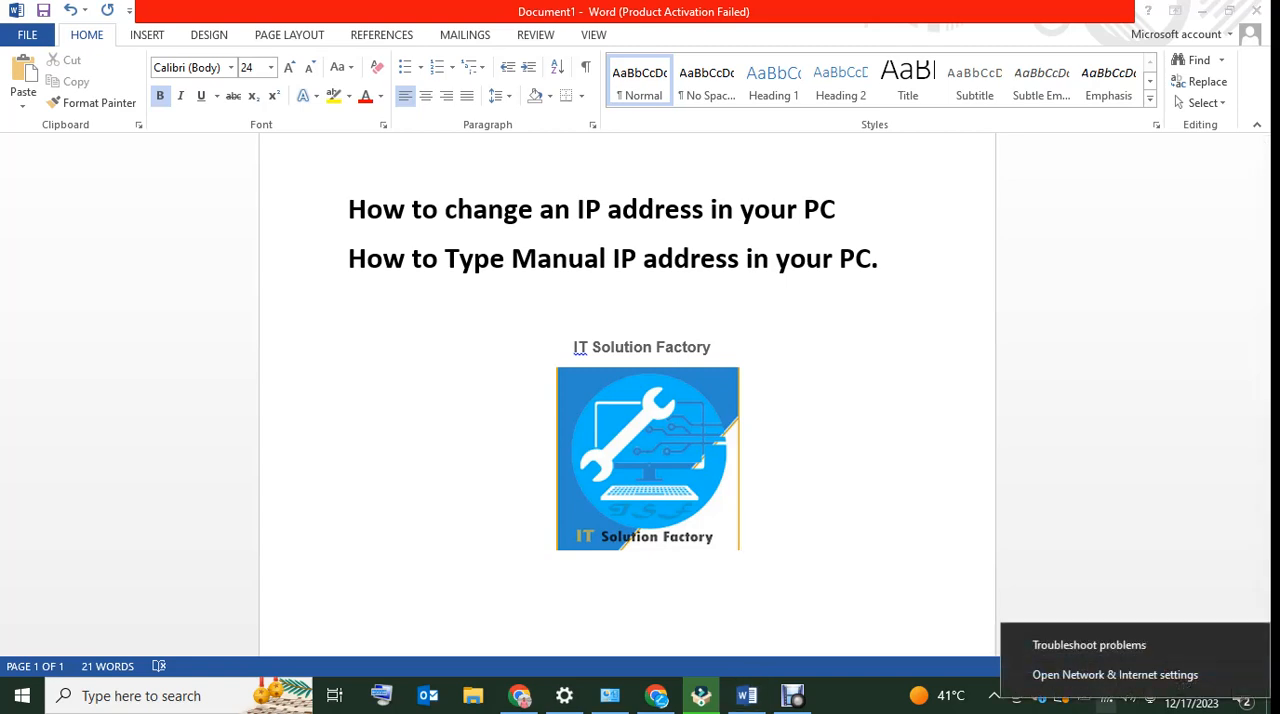
{"action": "left_click", "coordinate": [1115, 674]}
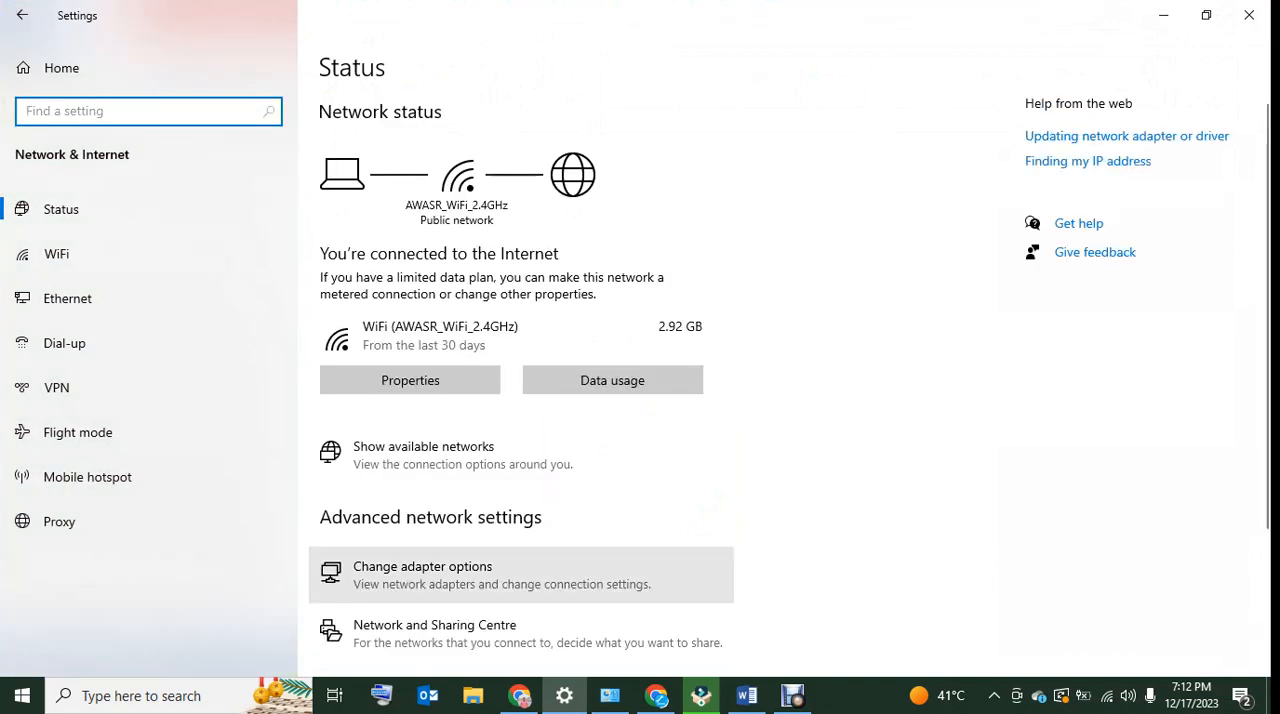
{"action": "left_click", "coordinate": [520, 575]}
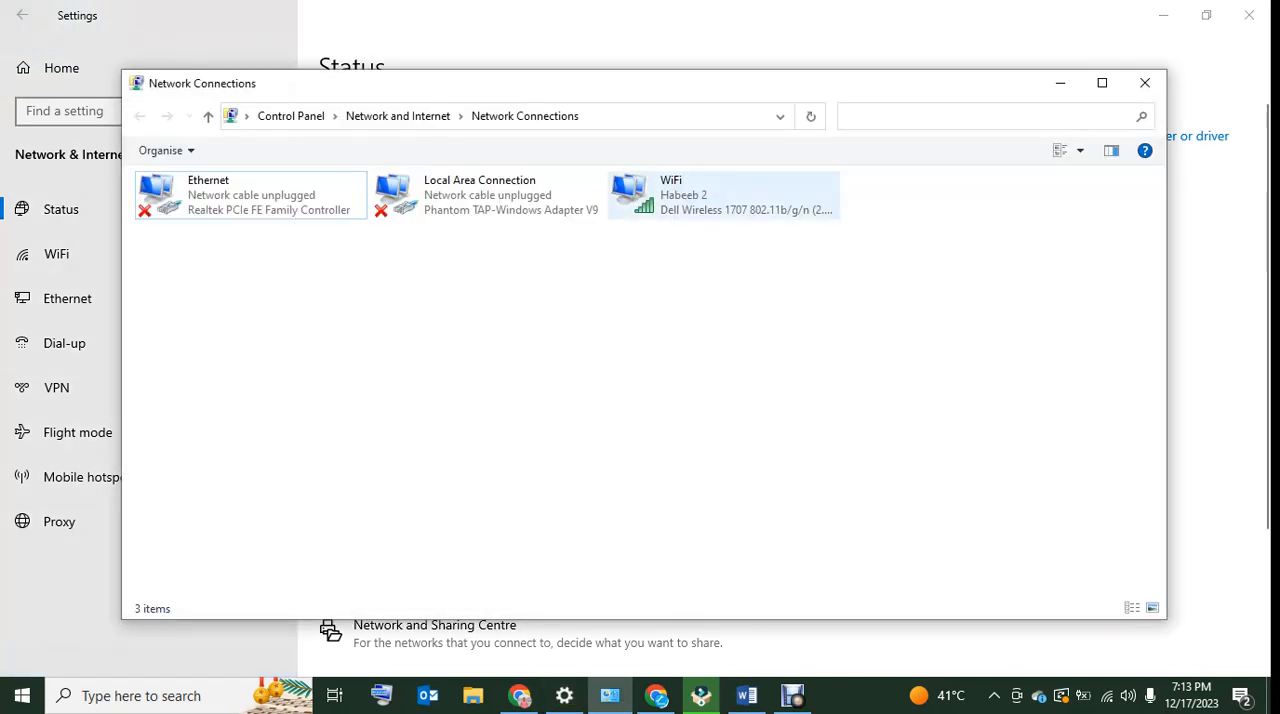
Open the Internet Protocol Version 4 (TCP/IPv4) properties of the WiFi adapter
{"action": "right_click", "coordinate": [680, 198]}
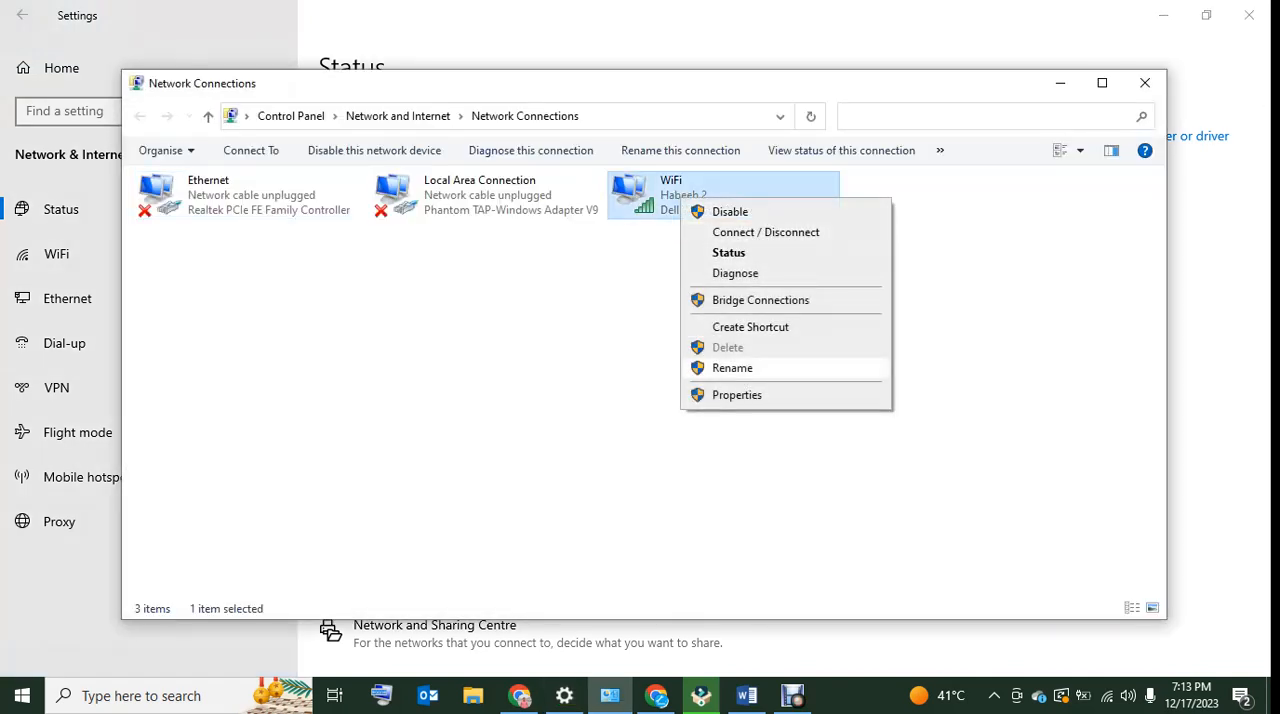
{"action": "left_click", "coordinate": [737, 395]}
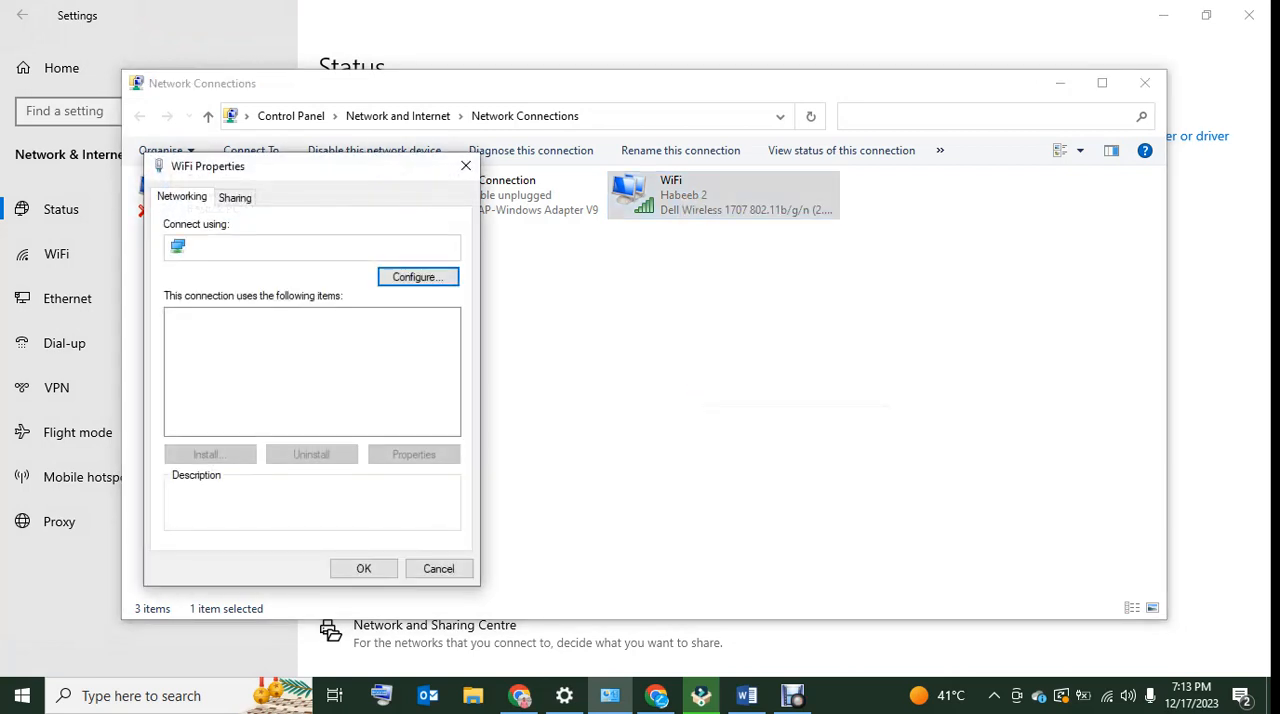
{"action": "left_click_drag", "start_coordinate": [310, 171], "coordinate": [695, 145]}
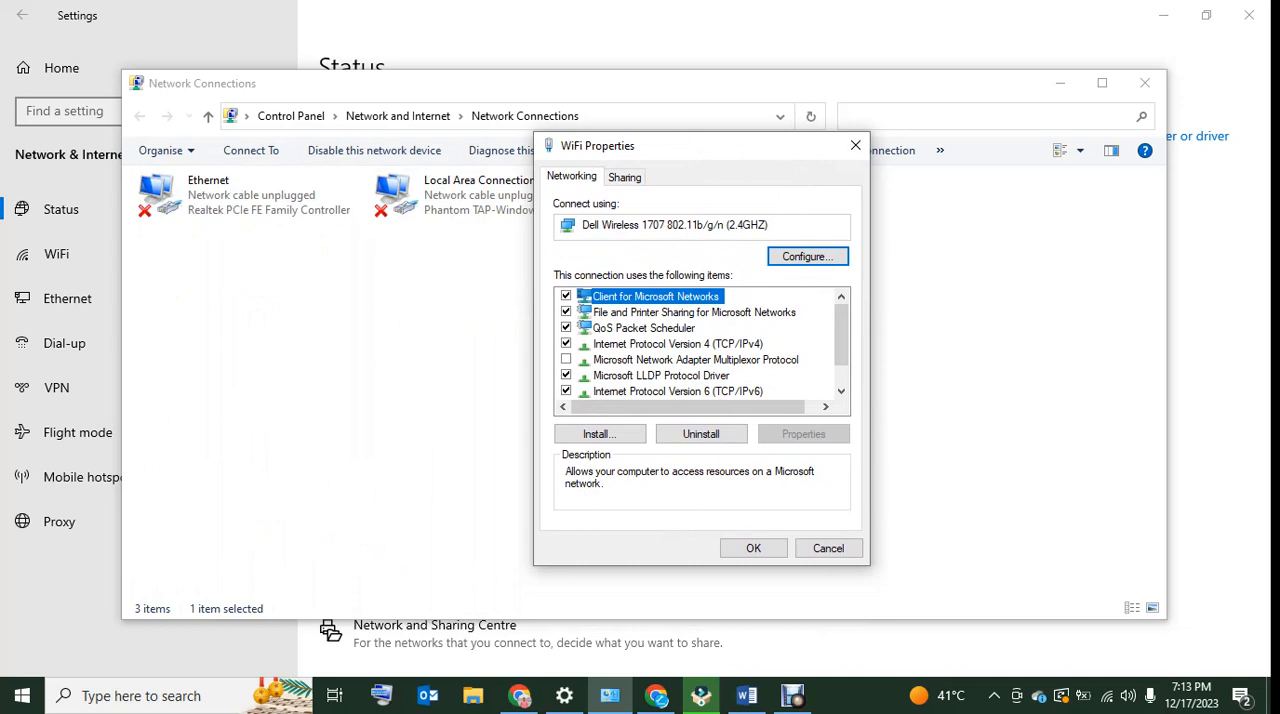
{"action": "left_click", "coordinate": [678, 344]}
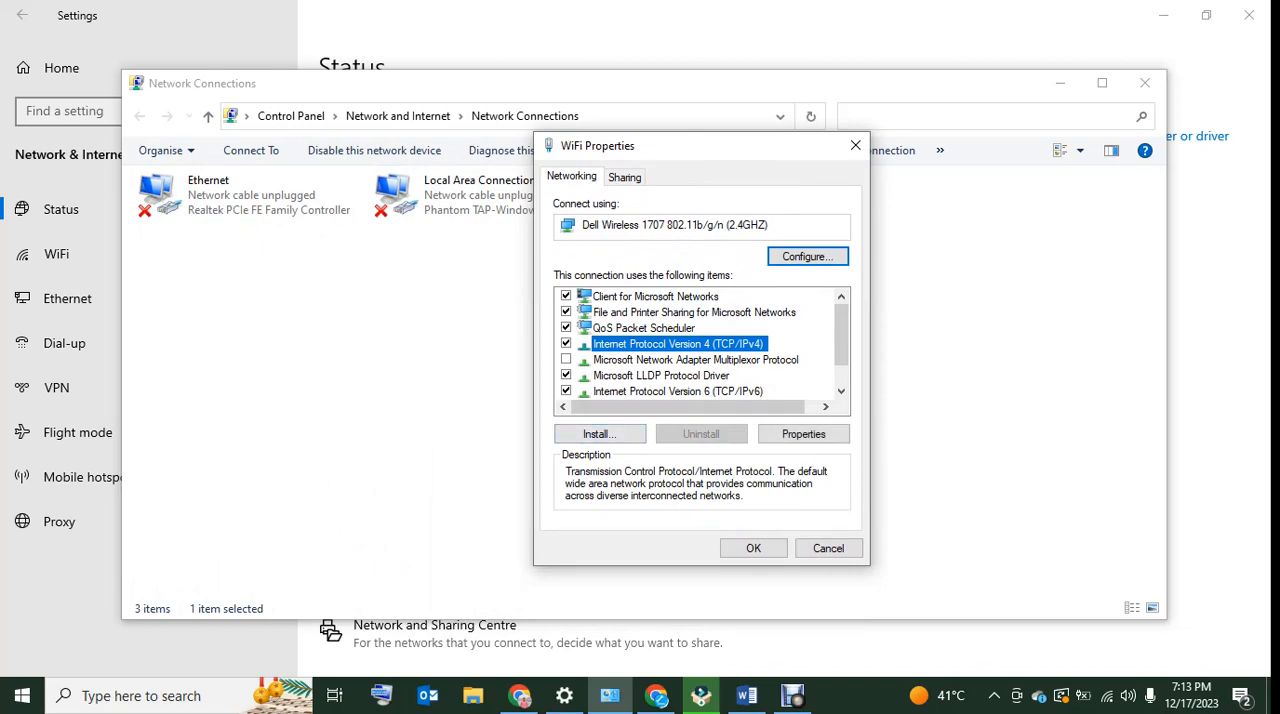
{"action": "left_click", "coordinate": [803, 434]}
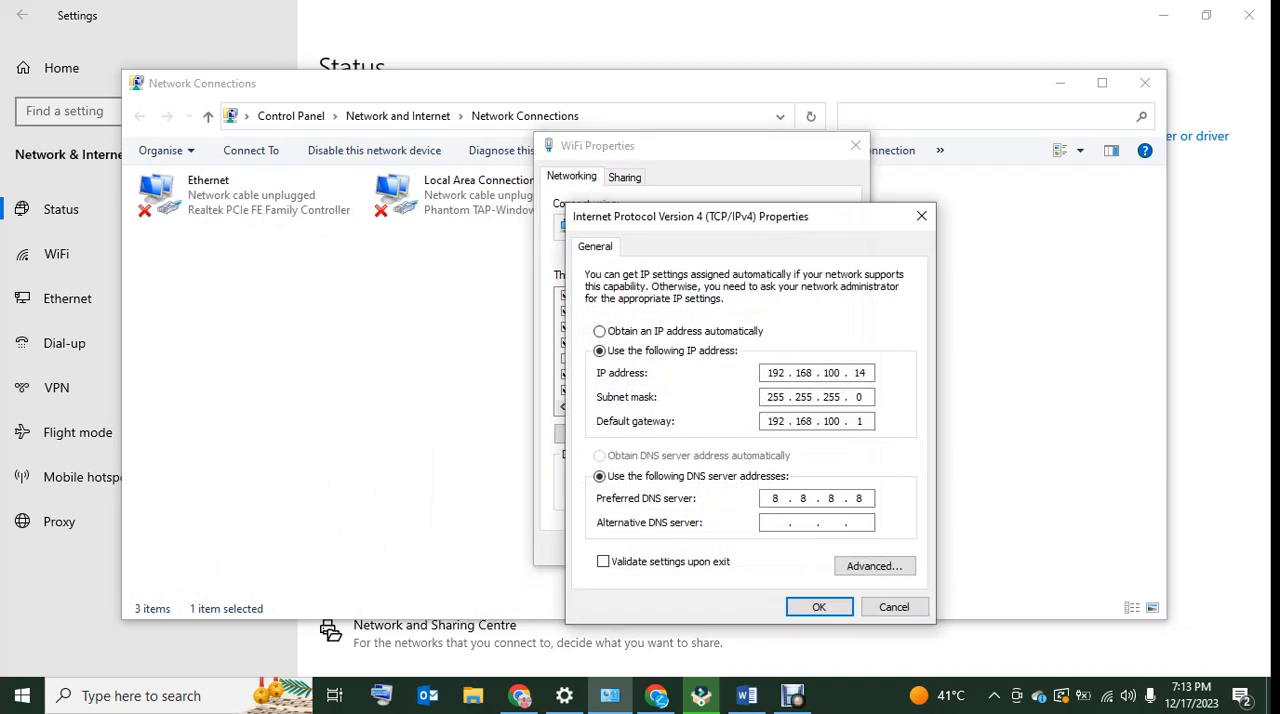
{"action": "double_click", "coordinate": [863, 372]}
{"action": "left_click", "coordinate": [836, 372]}
{"action": "double_click", "coordinate": [857, 372]}
{"action": "left_click", "coordinate": [600, 331]}
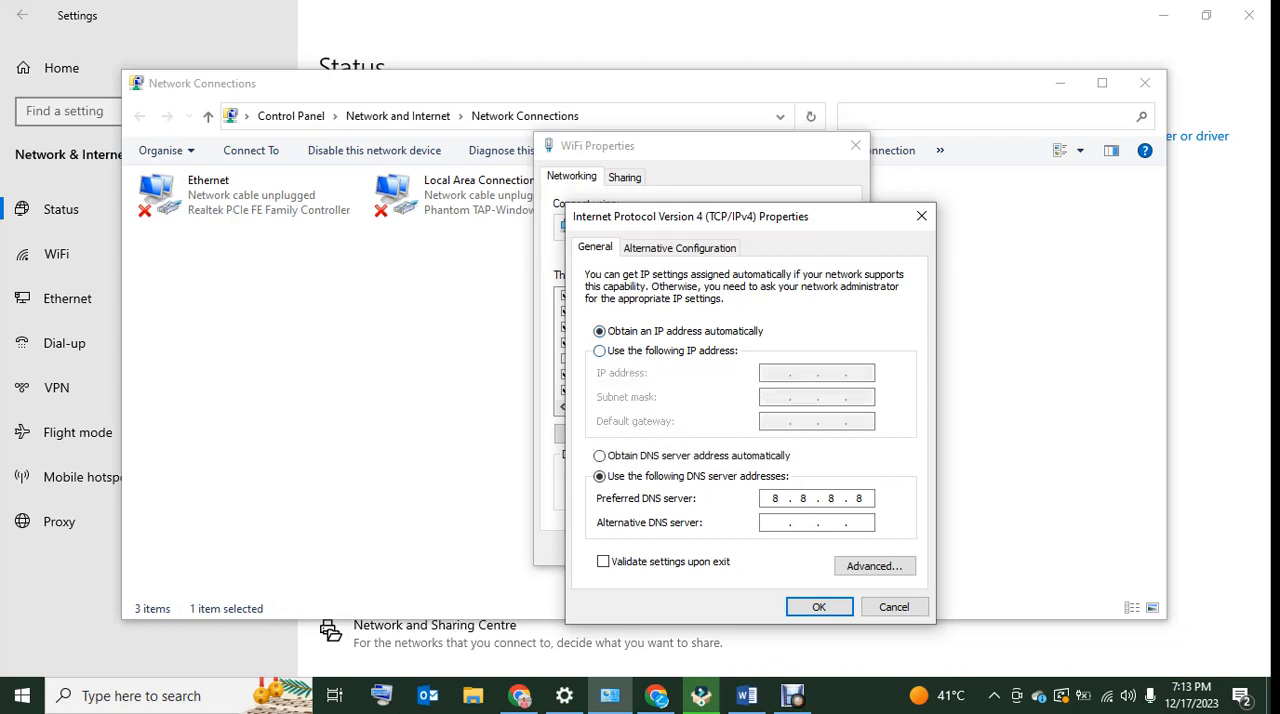
Choose manual IP addressing and set the IP address to 192.168.1.25 with subnet mask 255.255.255.0
{"action": "left_click", "coordinate": [600, 351]}
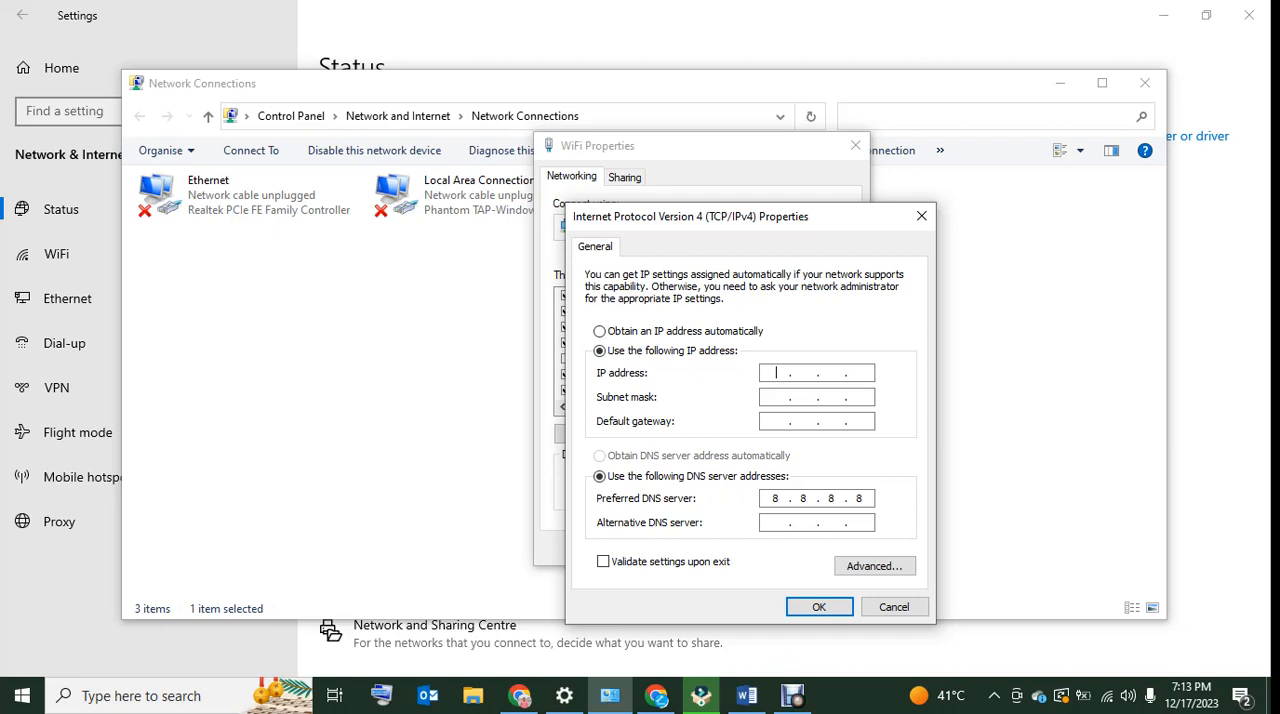
{"action": "type", "text": "192 . 168 . 1 . 25"}
{"action": "key", "text": "Tab"}
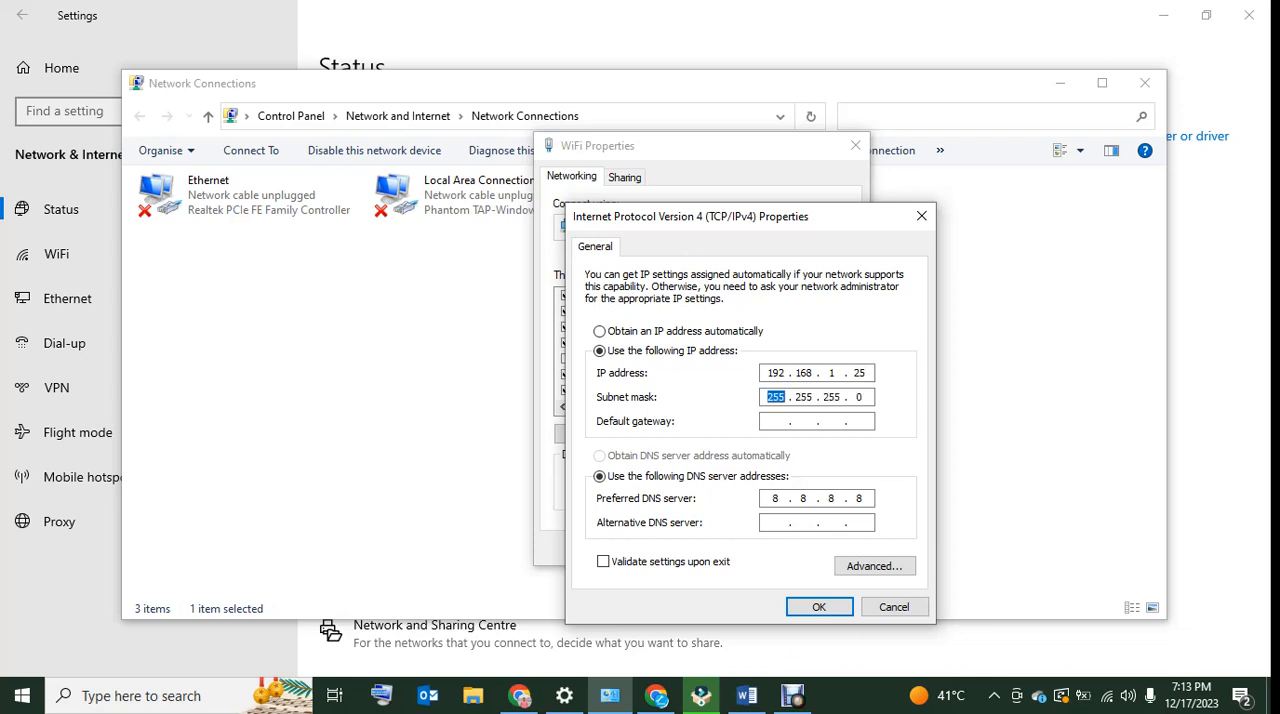
Keep the subnet mask and set the default gateway to 192.168.1.1
{"action": "key", "text": "Tab"}
{"action": "type", "text": "192 . 168 . 1 . 1"}
{"action": "key", "text": "Tab"}
{"action": "key", "text": "Tab"}
Try 192.168.1.1 as the preferred DNS server and 8.8.8.8 as the alternative DNS server
{"action": "type", "text": "192 . 168 . "}
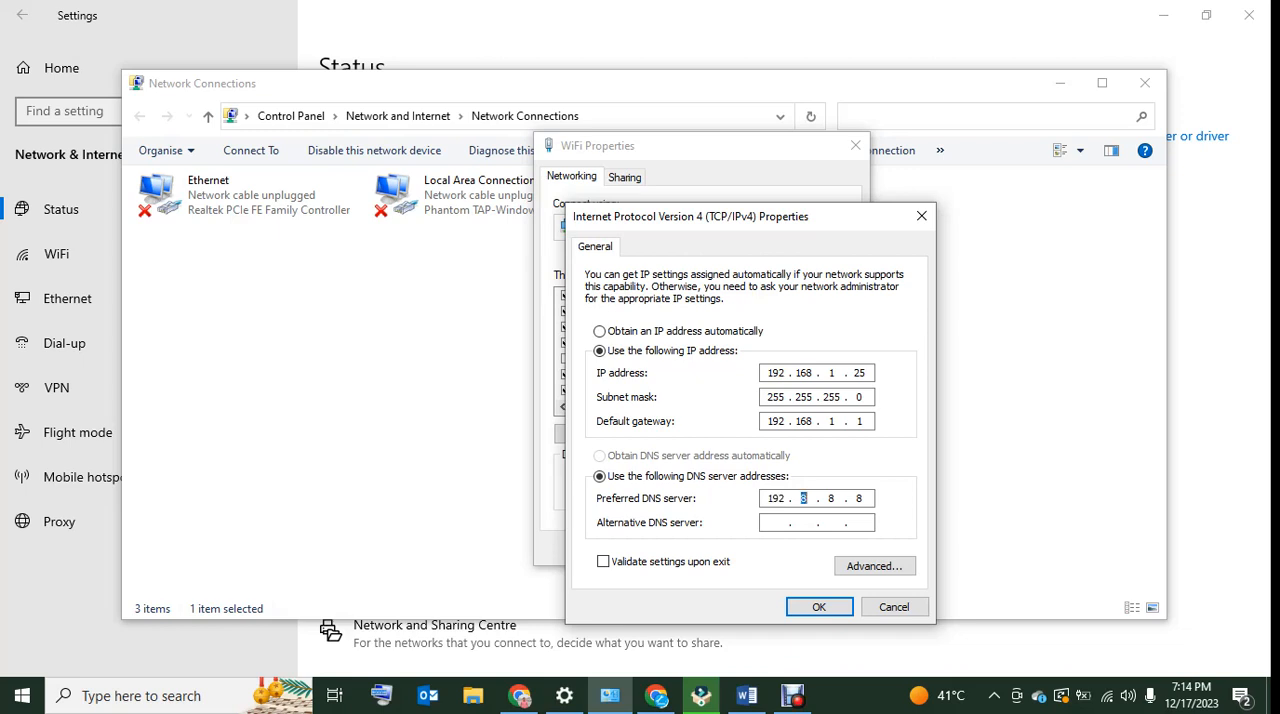
{"action": "type", "text": "1 . 1"}
{"action": "key", "text": "Tab"}
{"action": "type", "text": "8"}
{"action": "type", "text": ".8.8.8"}
Set the preferred DNS server to 8.8.8.8 and the alternative to 8.8.4.4, and save the WiFi adapter's properties
{"action": "left_click_drag", "start_coordinate": [768, 498], "coordinate": [787, 498]}
{"action": "type", "text": "8.8.8.8"}
{"action": "key", "text": "Tab"}
{"action": "type", "text": "8.8.4.4"}
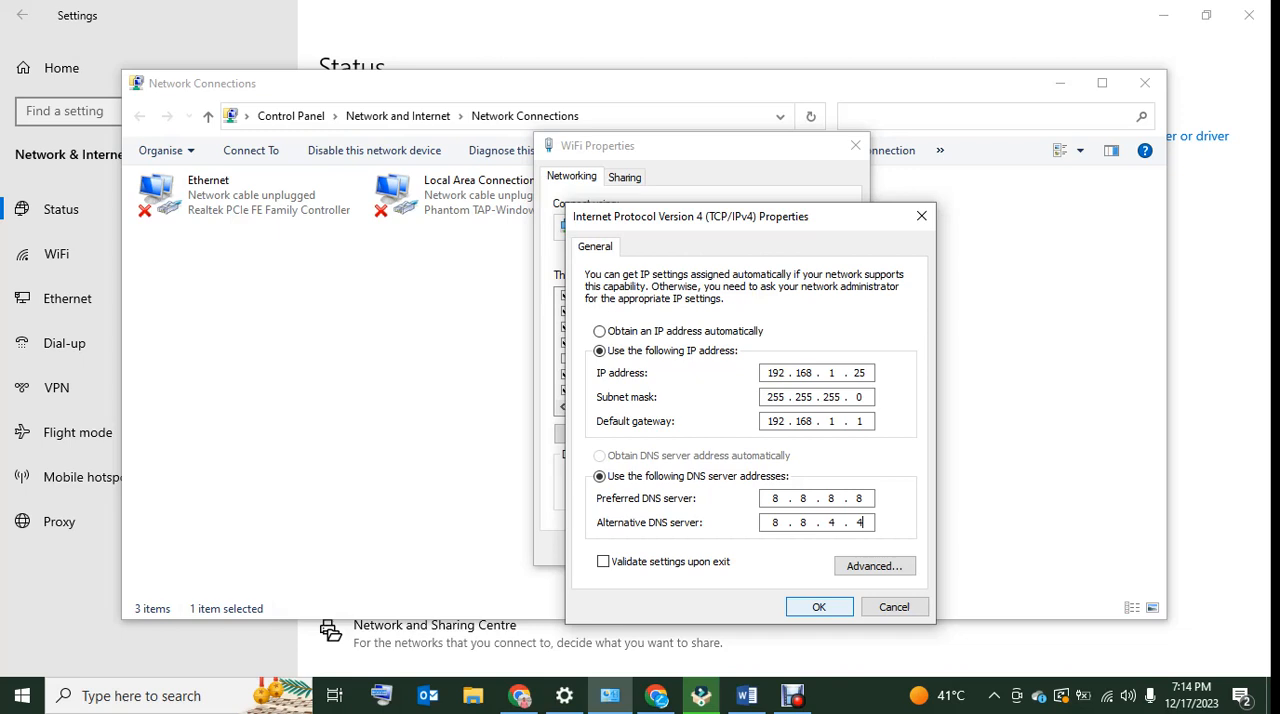
{"action": "key", "text": "Return"}
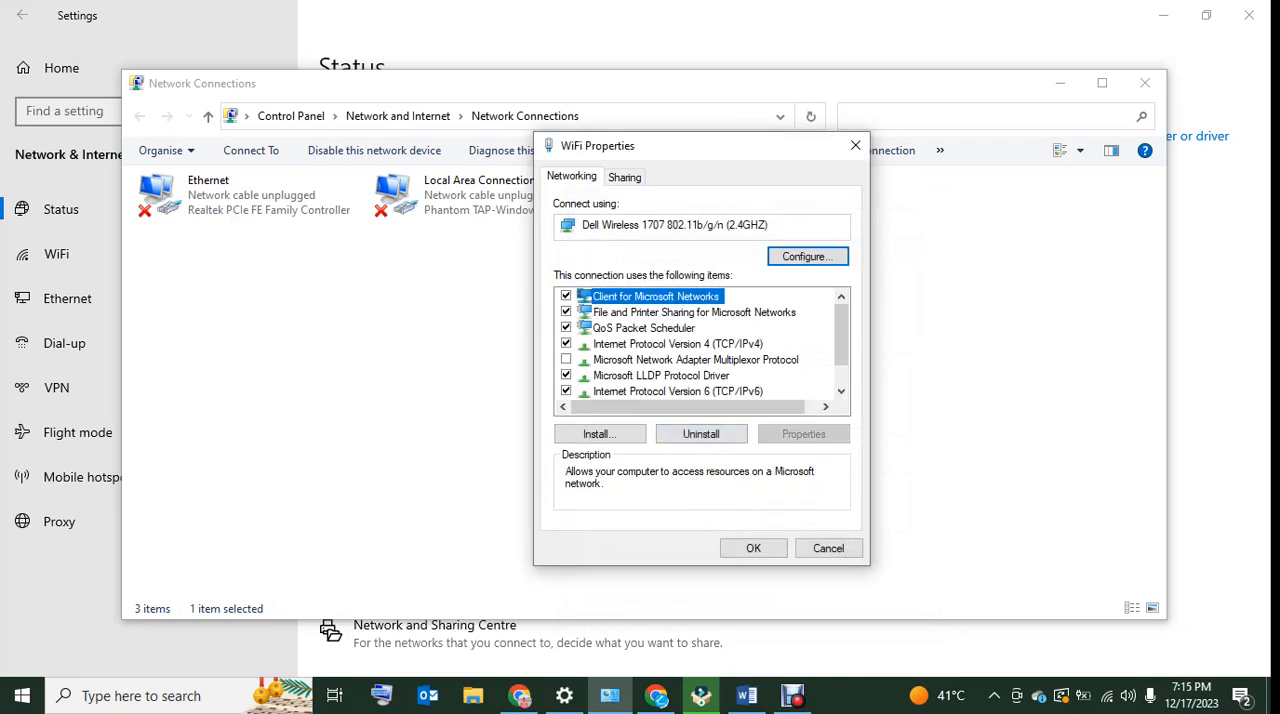
{"action": "left_click", "coordinate": [753, 548]}
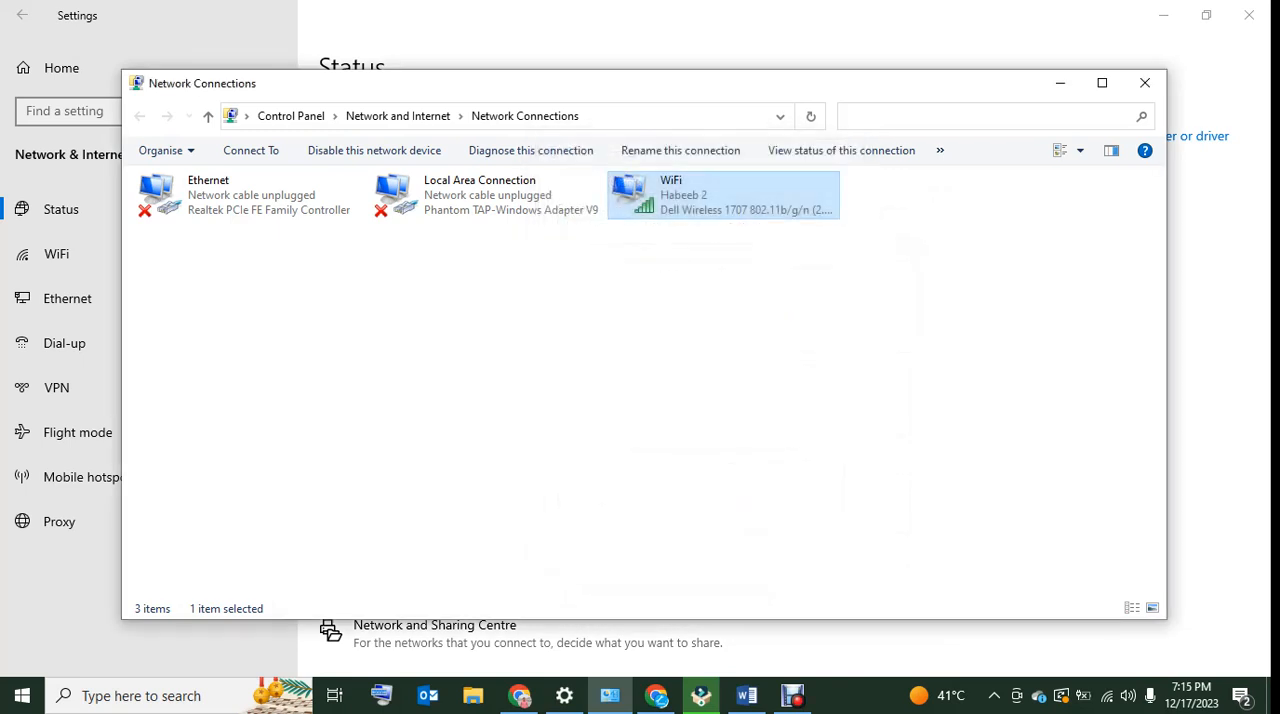
Refresh the list of network connections twice
{"action": "right_click", "coordinate": [529, 391]}
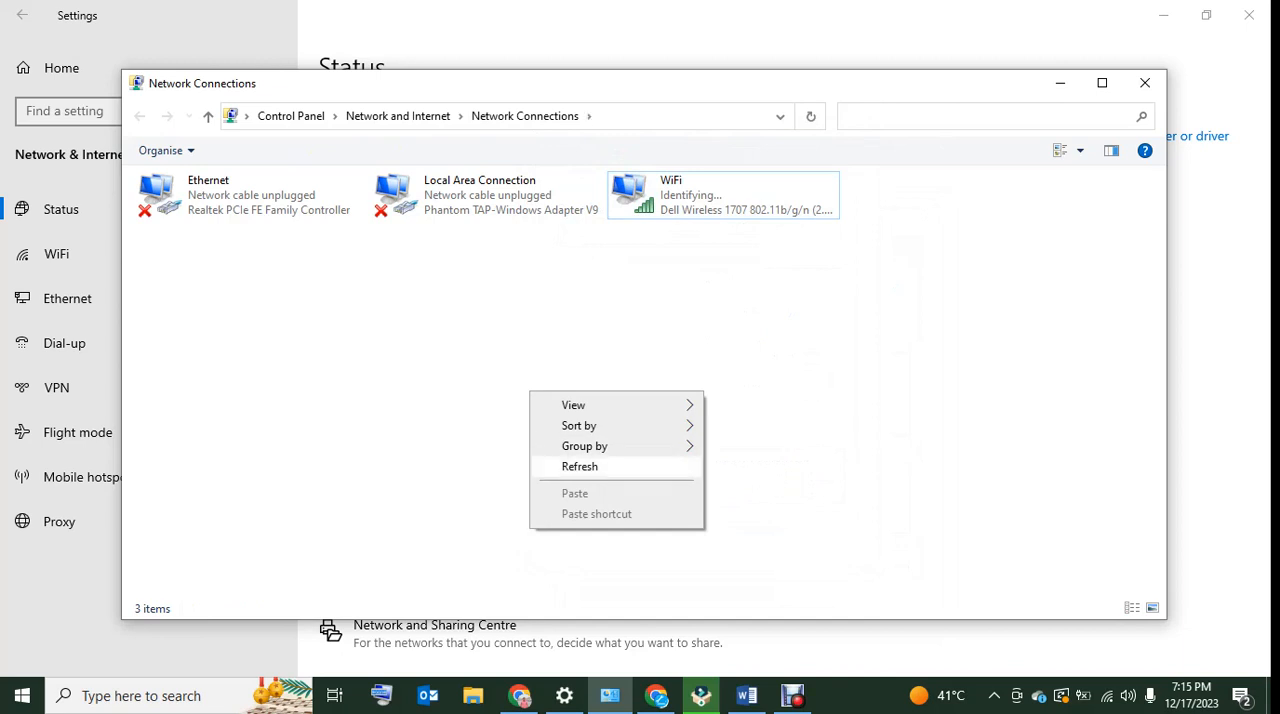
{"action": "left_click", "coordinate": [580, 466]}
{"action": "right_click", "coordinate": [580, 360]}
{"action": "left_click", "coordinate": [630, 436]}
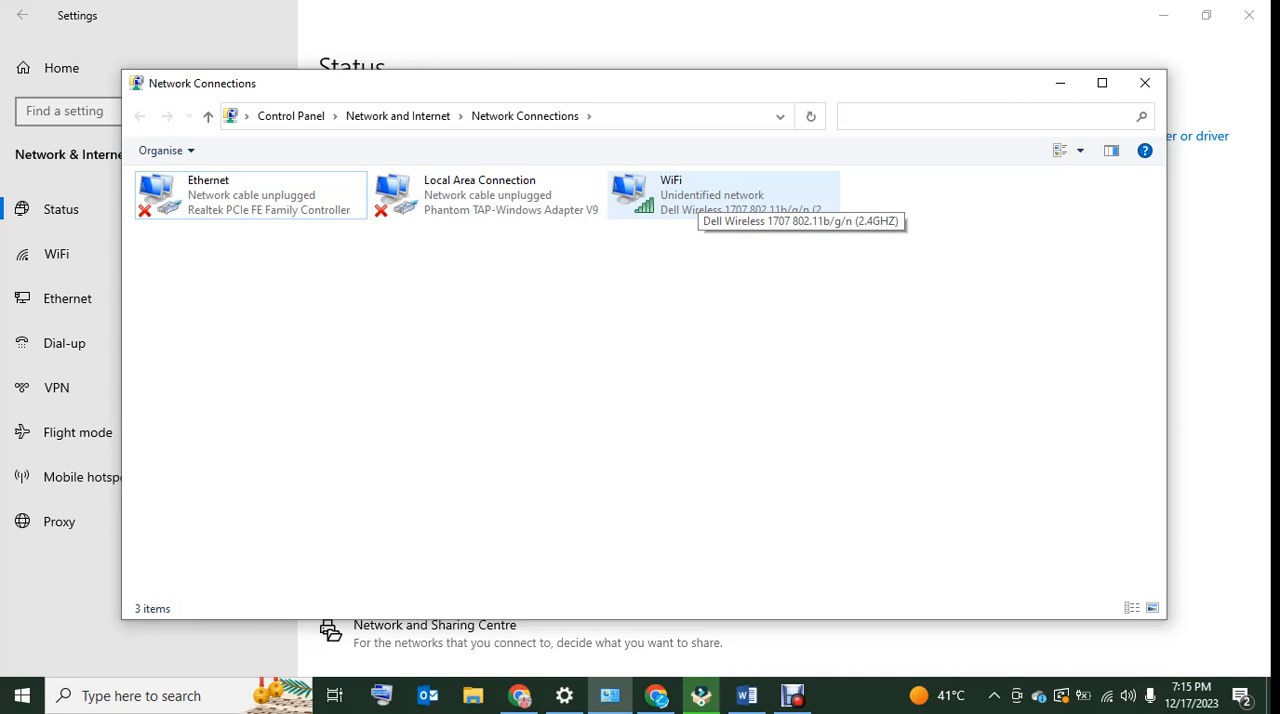
Disable the WiFi adapter and enable it again to restart the connection
{"action": "right_click", "coordinate": [698, 195]}
{"action": "left_click", "coordinate": [738, 207]}
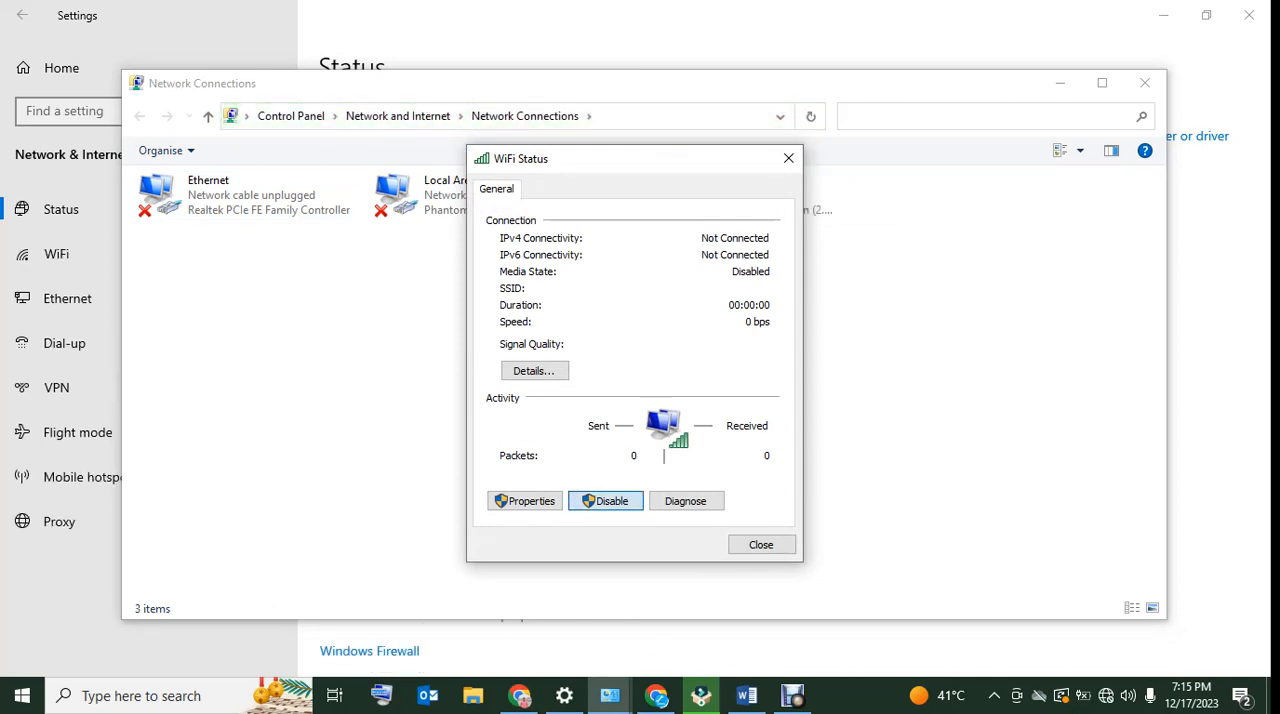
{"action": "left_click", "coordinate": [697, 197]}
{"action": "right_click", "coordinate": [697, 197]}
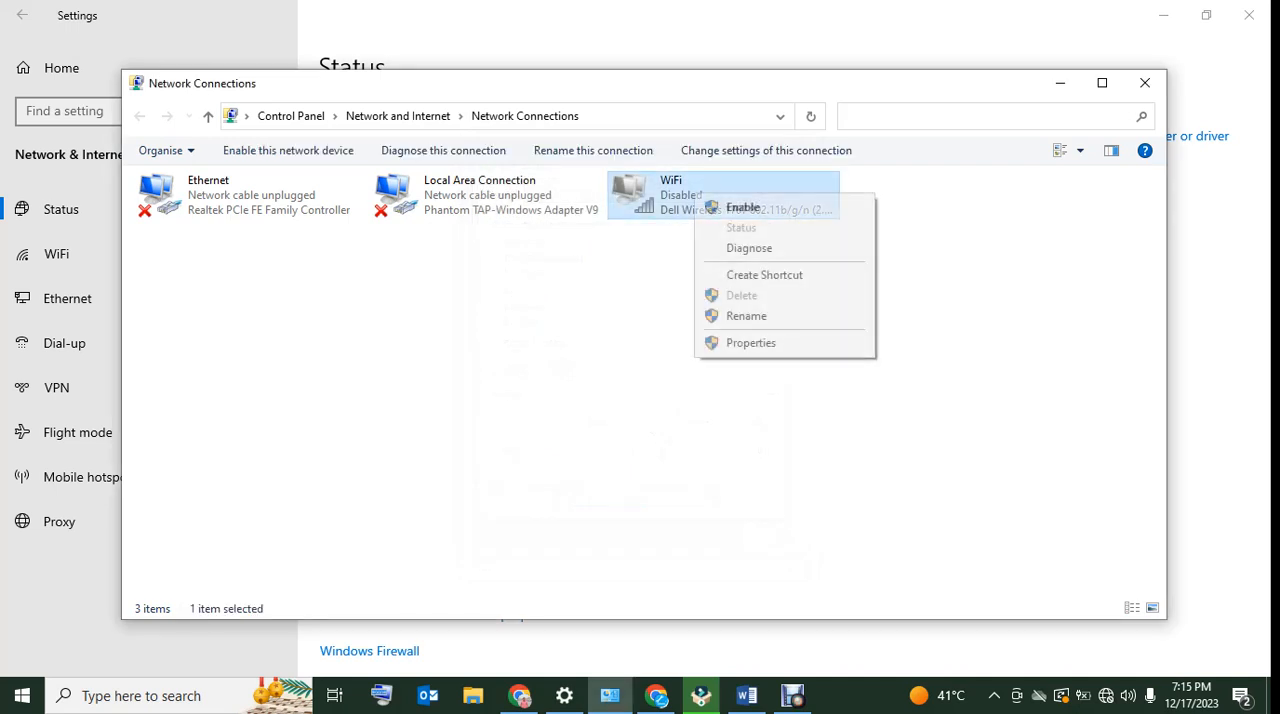
{"action": "left_click", "coordinate": [743, 207]}
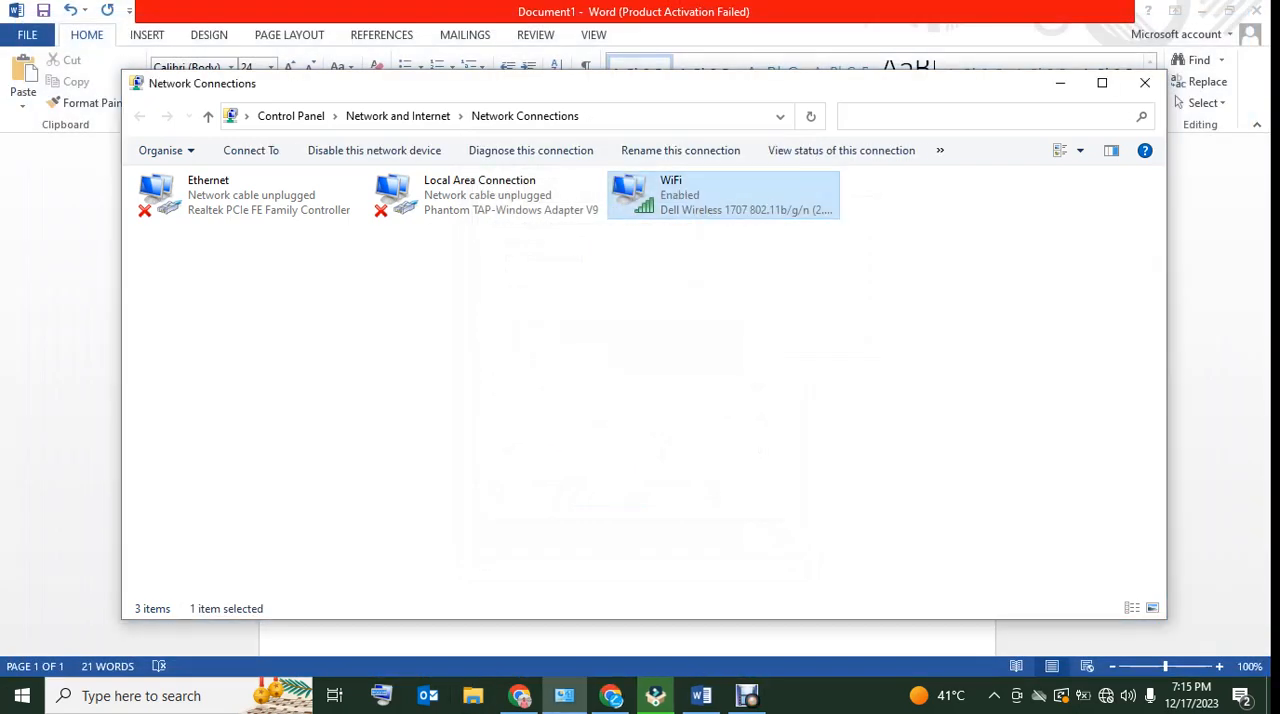
{"action": "right_click", "coordinate": [652, 187]}
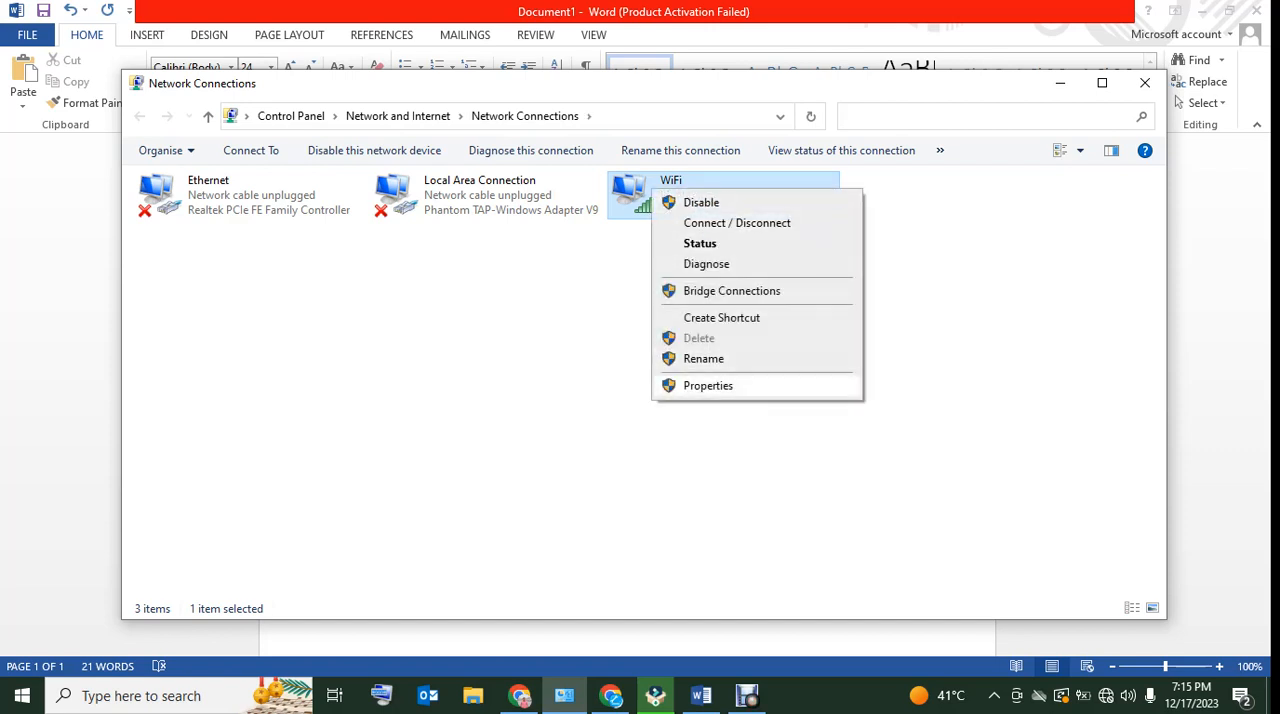
{"action": "key", "text": "Return"}
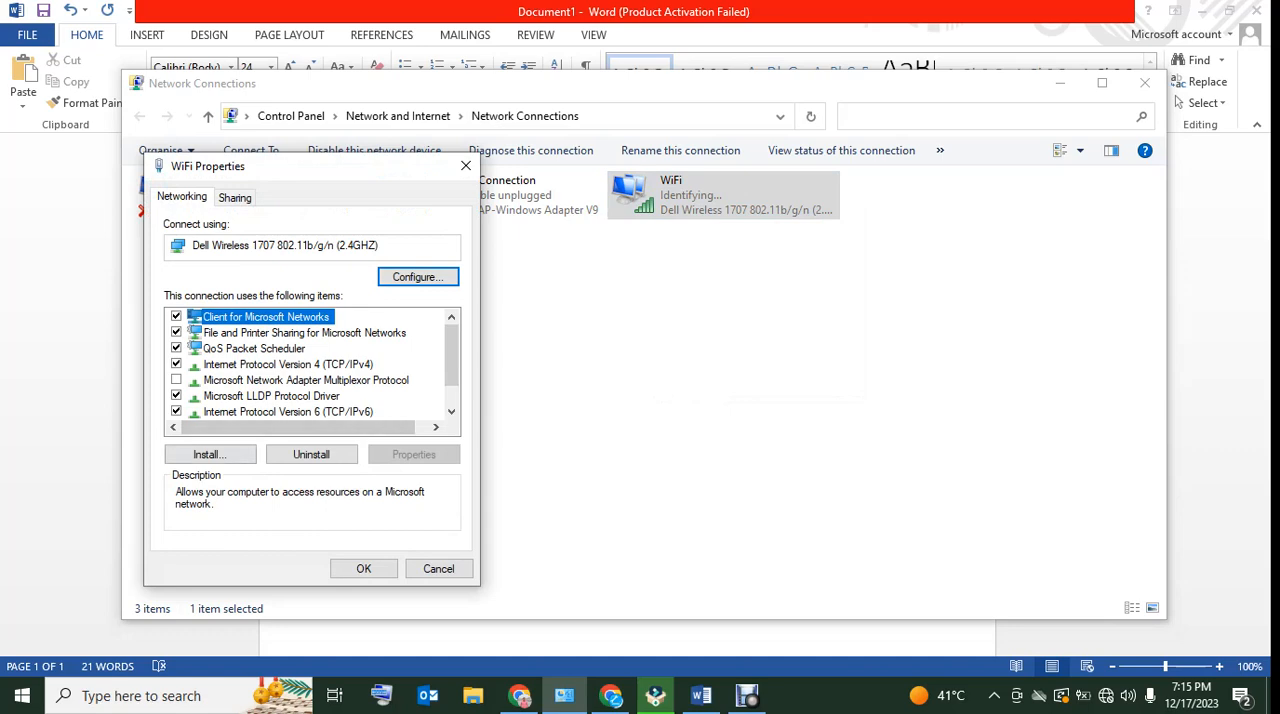
{"action": "left_click", "coordinate": [465, 166]}
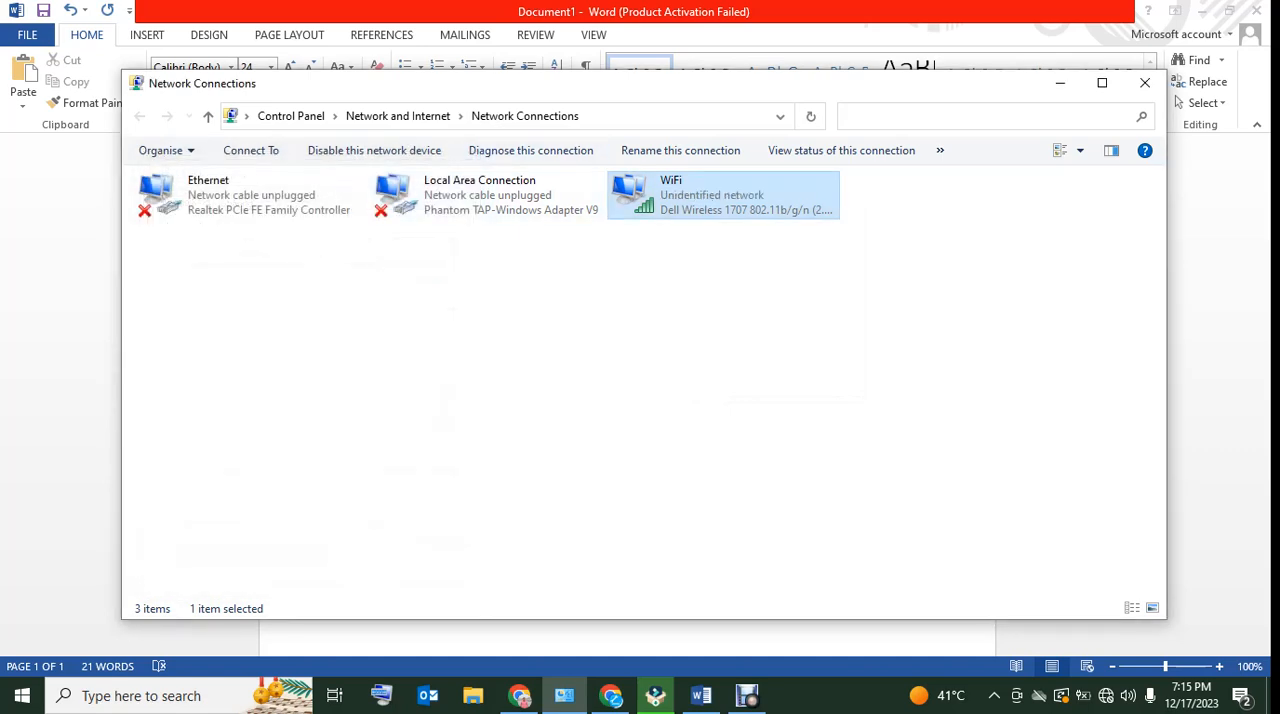
Check the IPv4 address, default gateway and DNS servers in the WiFi connection details, and close the status windows
{"action": "right_click", "coordinate": [627, 203]}
{"action": "left_click", "coordinate": [675, 258]}
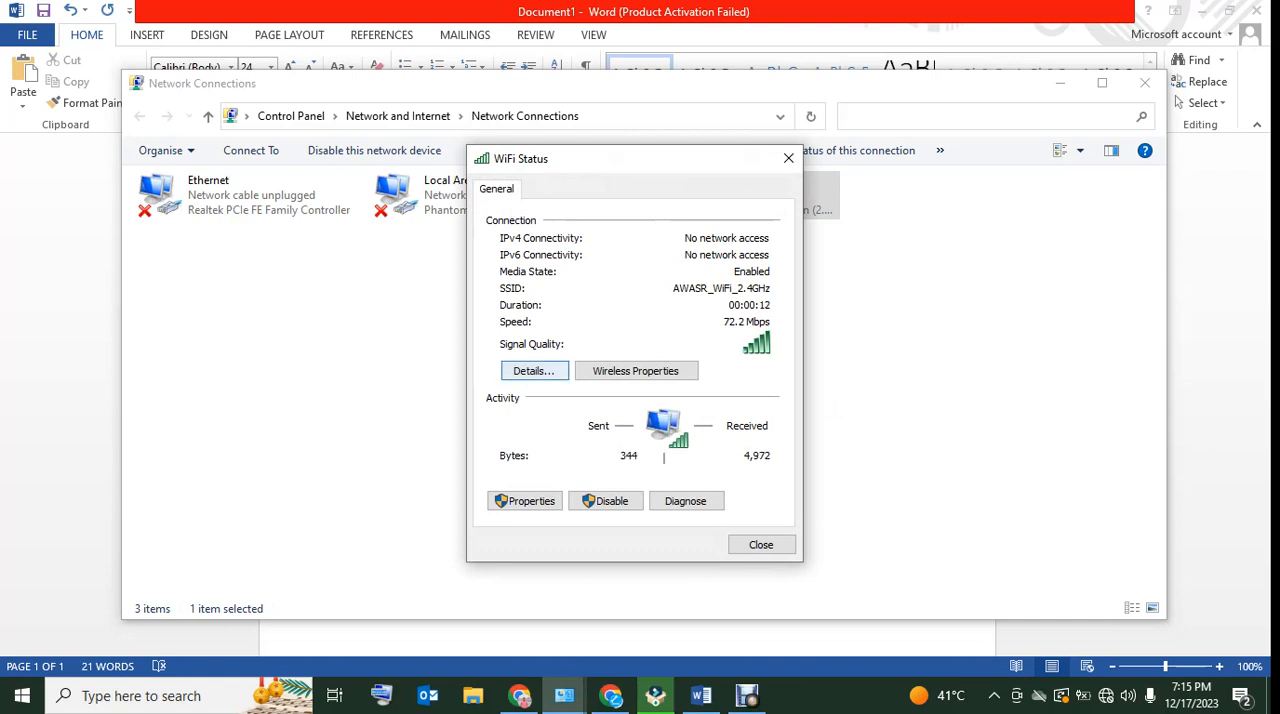
{"action": "left_click", "coordinate": [534, 371]}
{"action": "left_click", "coordinate": [646, 324]}
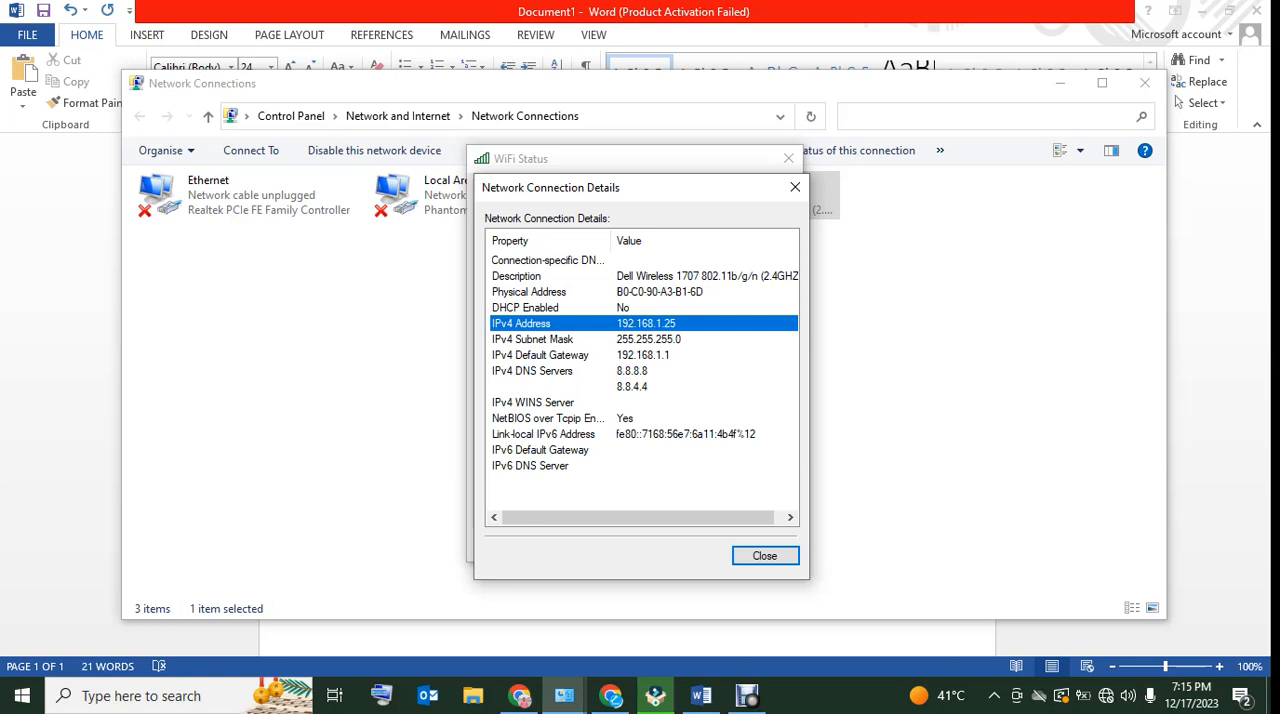
{"action": "left_click", "coordinate": [643, 355]}
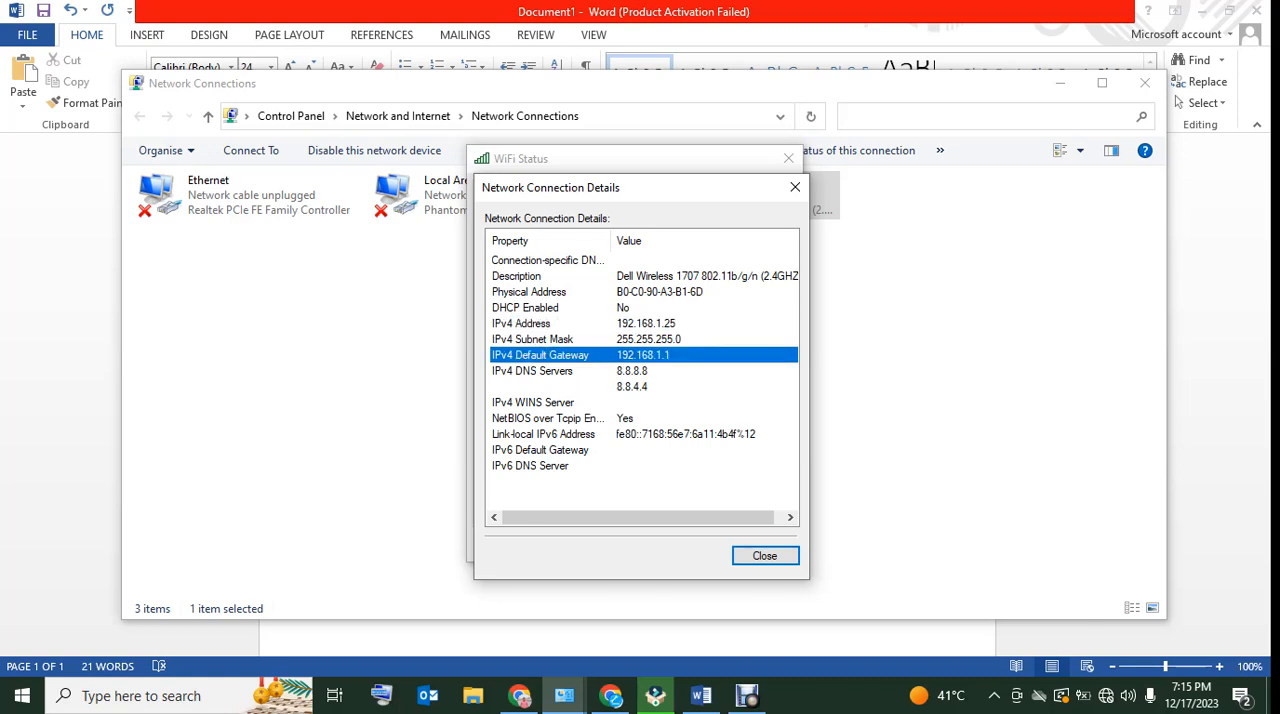
{"action": "left_click", "coordinate": [633, 371]}
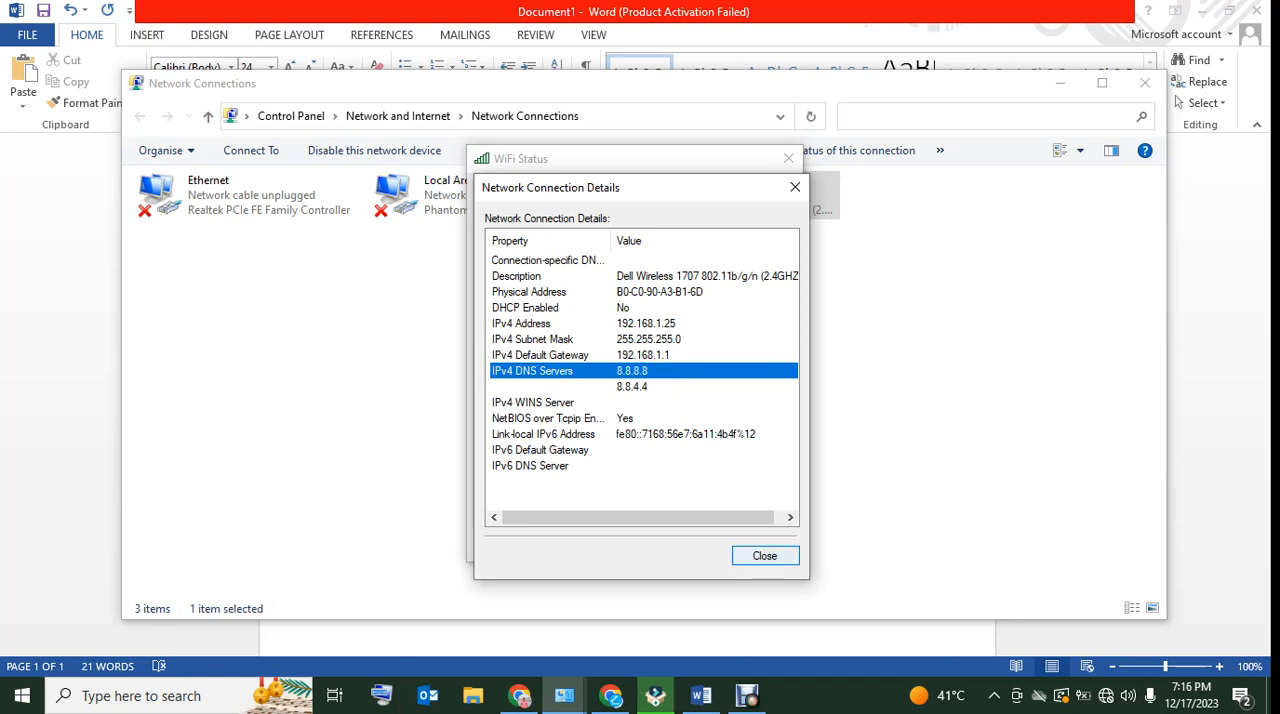
{"action": "left_click", "coordinate": [765, 556]}
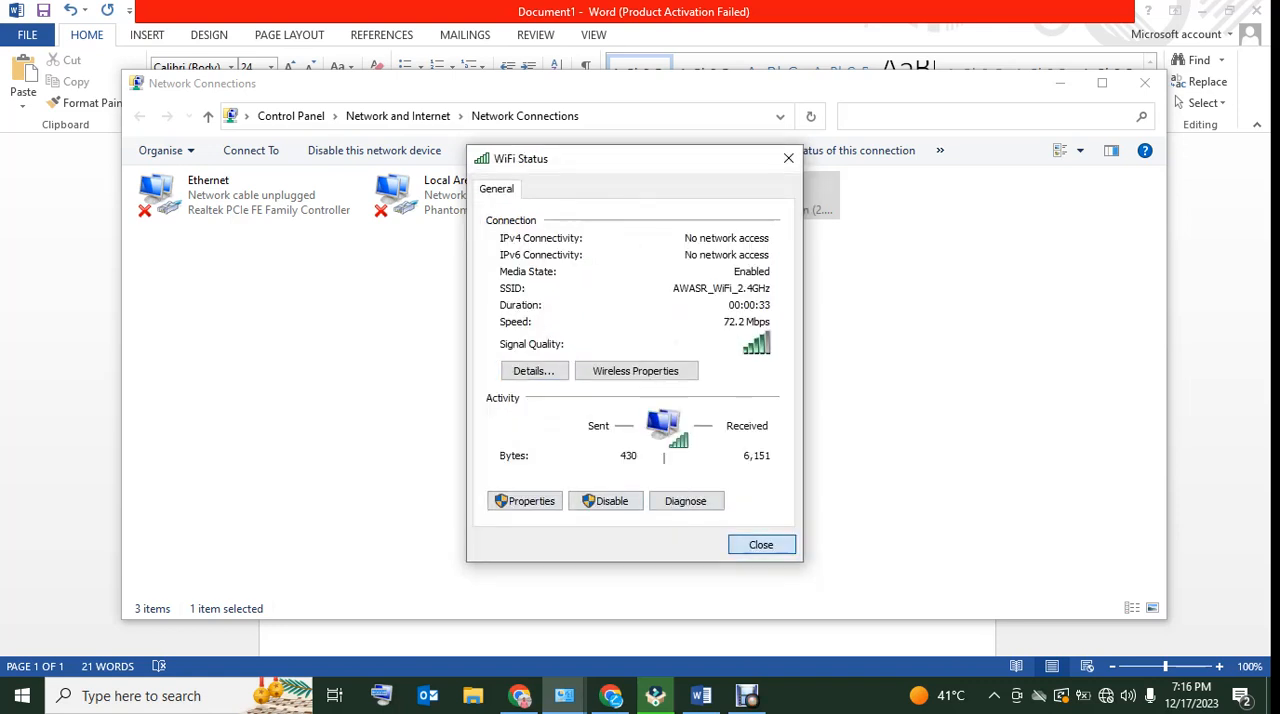
{"action": "left_click", "coordinate": [761, 544]}
Set the WiFi adapter's IPv4 address to 192.168.1.52 in its Internet Protocol Version 4 properties
{"action": "right_click", "coordinate": [687, 209]}
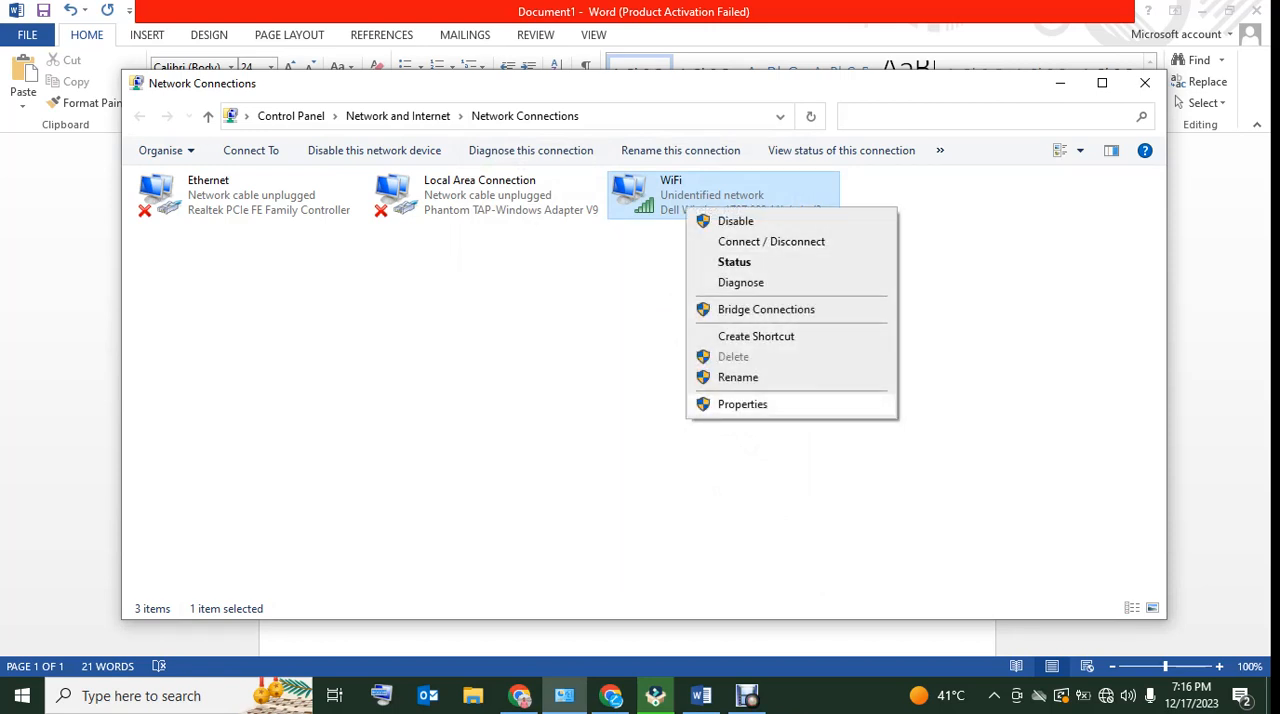
{"action": "left_click", "coordinate": [742, 404]}
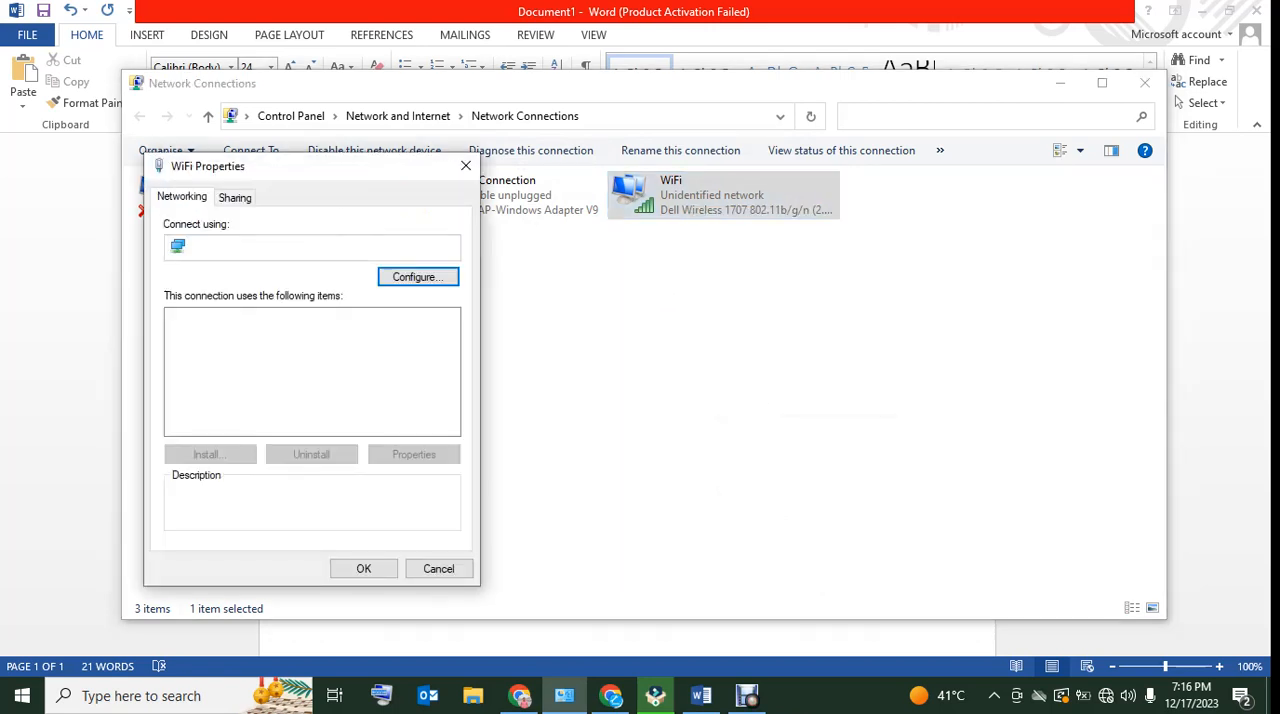
{"action": "double_click", "coordinate": [220, 364]}
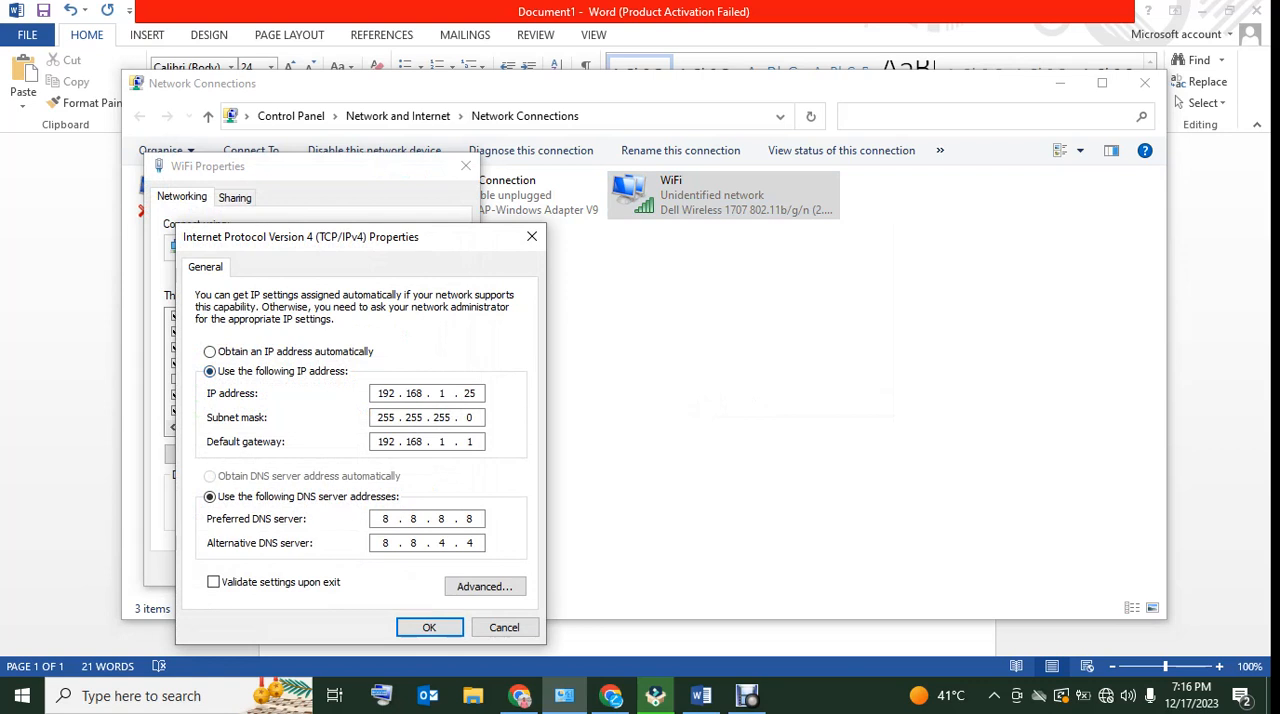
{"action": "key", "text": "BackSpace"}
{"action": "type", "text": "52"}
Set the preferred DNS server to 192.168.1.1 and the alternative to 8.8.8.8, and save the WiFi adapter's properties
{"action": "key", "text": "BackSpace"}
{"action": "key", "text": "BackSpace"}
{"action": "key", "text": "BackSpace"}
{"action": "type", "text": "192.168.1"}
{"action": "key", "text": "BackSpace"}
{"action": "key", "text": "BackSpace"}
{"action": "key", "text": "BackSpace"}
{"action": "type", "text": "8 . 8 . 8"}
{"action": "left_click", "coordinate": [429, 627]}
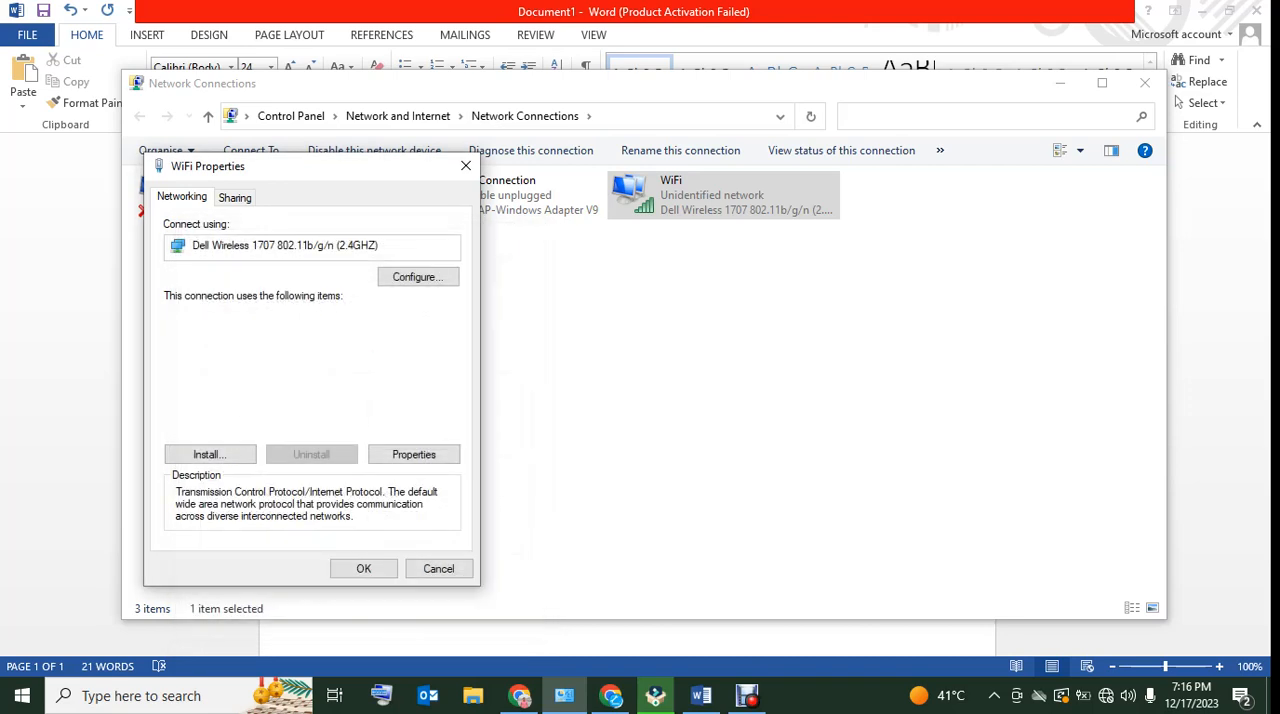
{"action": "left_click", "coordinate": [364, 568]}
Refresh the network connections, check the IPv4 address and DNS servers in the WiFi connection details, and close the status windows
{"action": "right_click", "coordinate": [580, 390]}
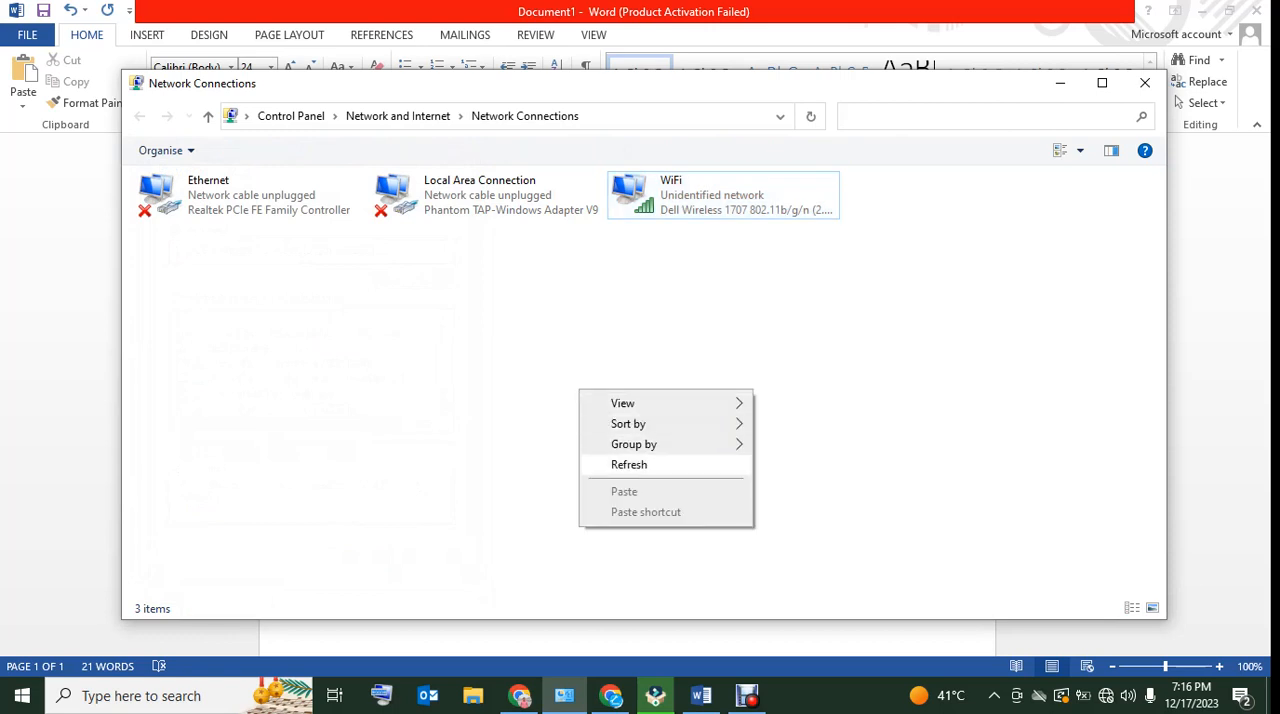
{"action": "left_click", "coordinate": [614, 463]}
{"action": "right_click", "coordinate": [698, 210]}
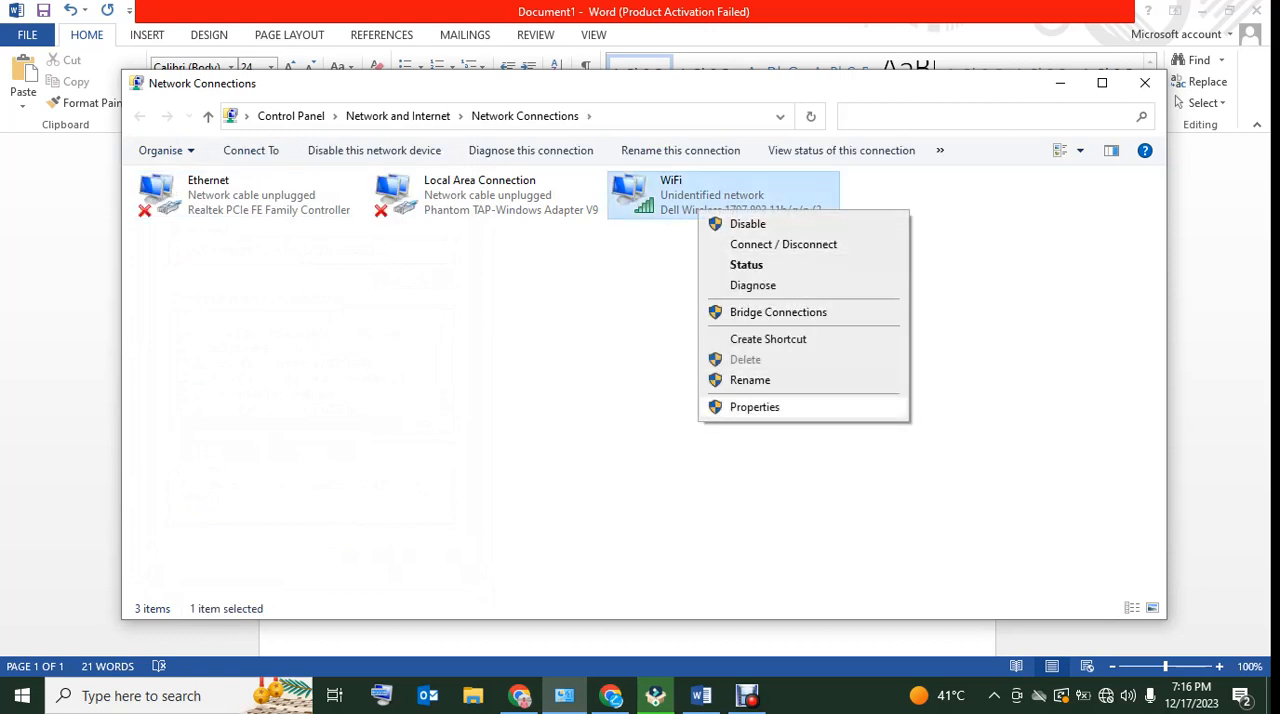
{"action": "left_click", "coordinate": [754, 407]}
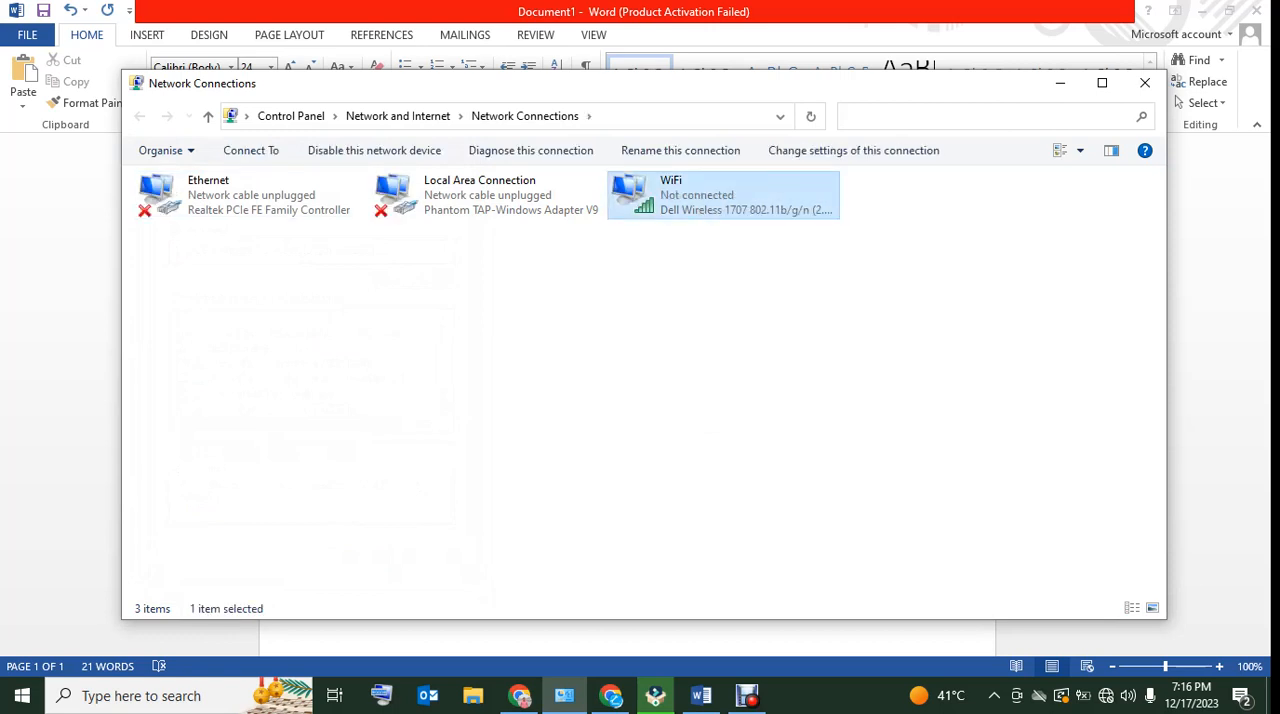
{"action": "left_click", "coordinate": [529, 370]}
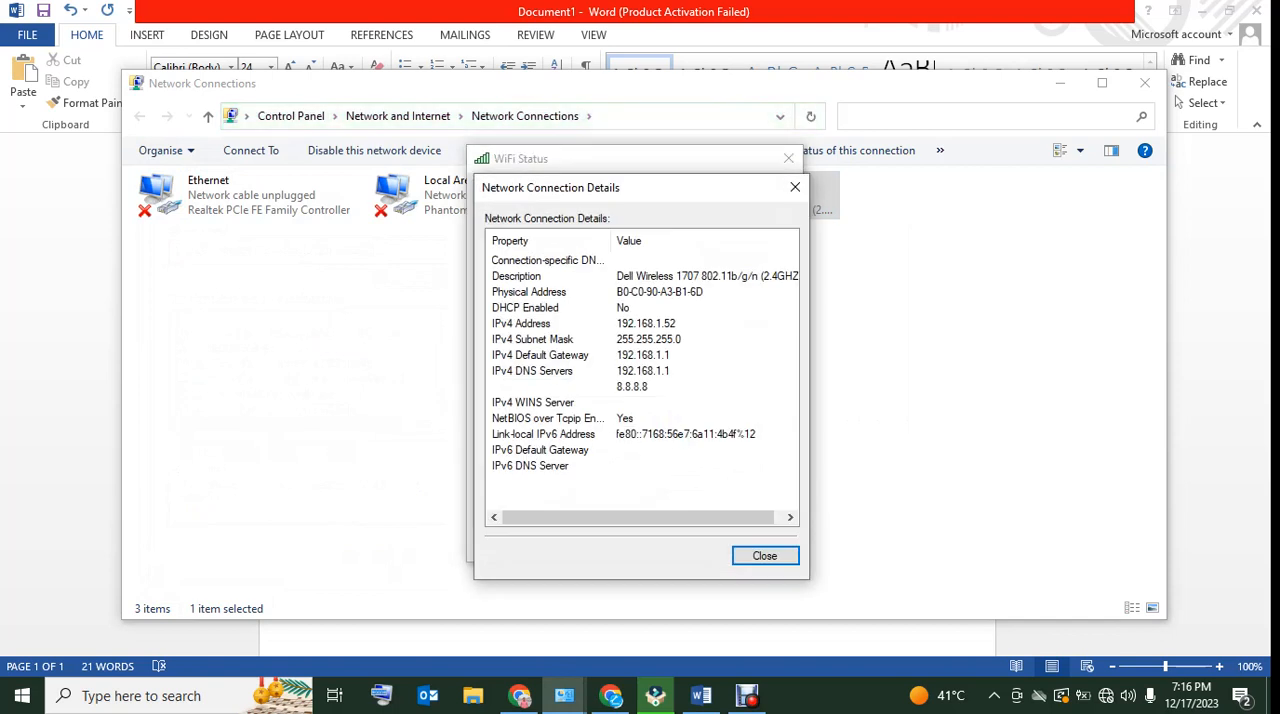
{"action": "left_click", "coordinate": [562, 323]}
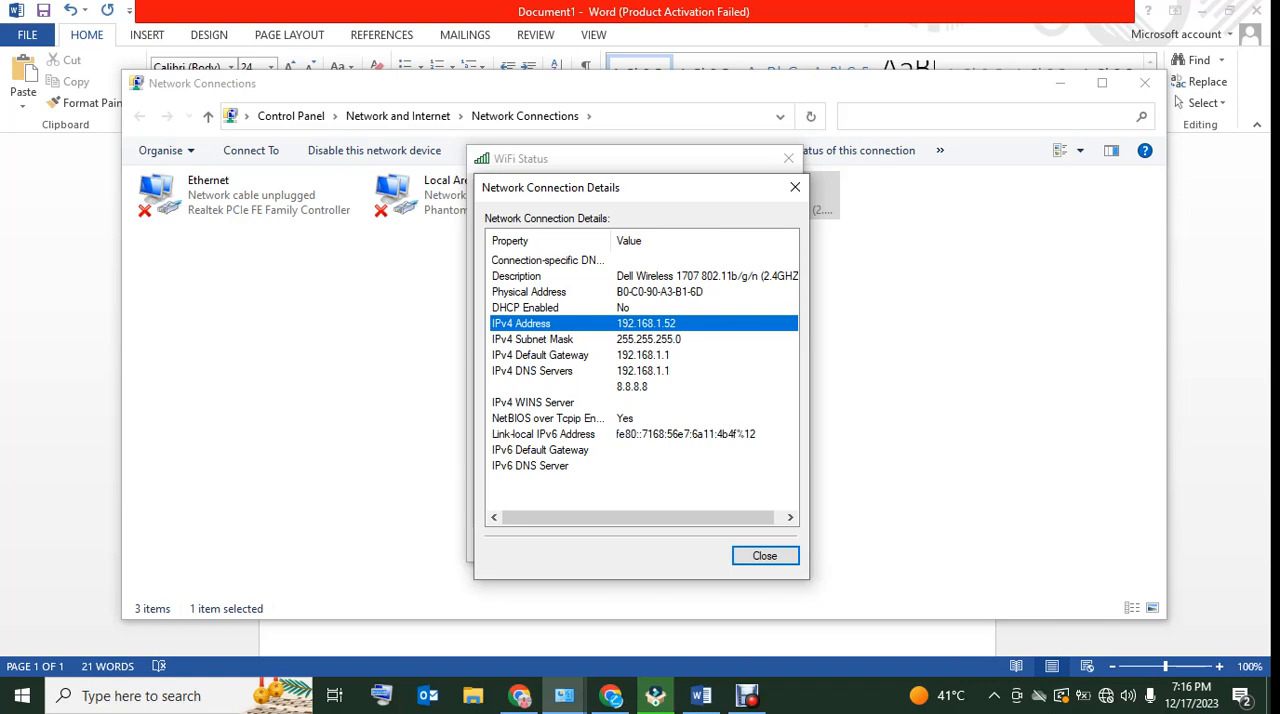
{"action": "left_click", "coordinate": [795, 187]}
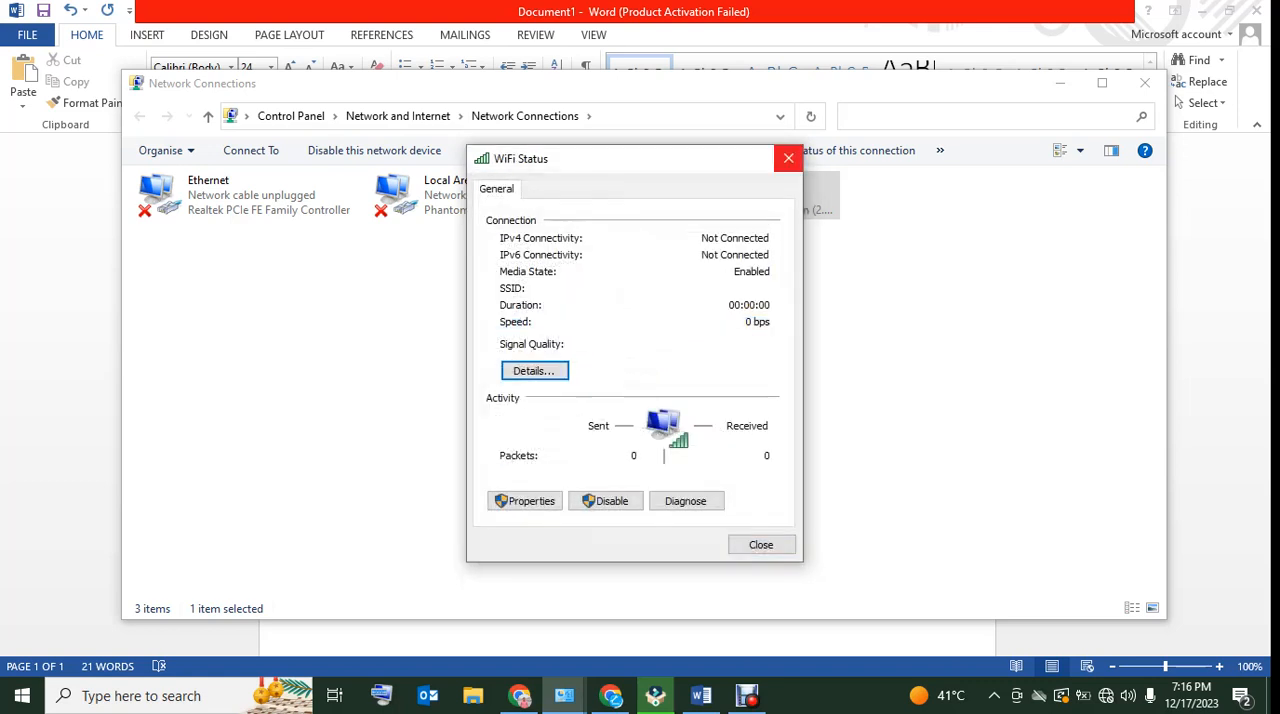
{"action": "left_click", "coordinate": [788, 158]}
{"action": "right_click", "coordinate": [705, 193]}
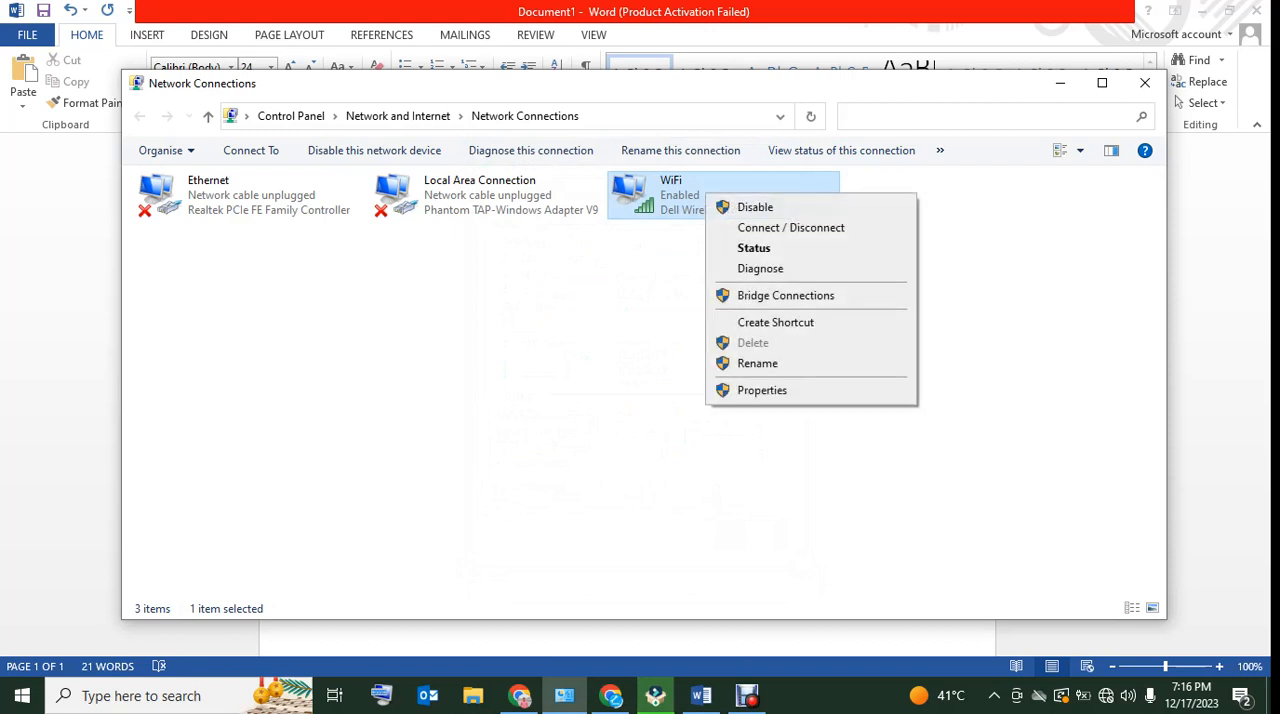
{"action": "left_click", "coordinate": [960, 290]}
{"action": "left_click", "coordinate": [1145, 83]}
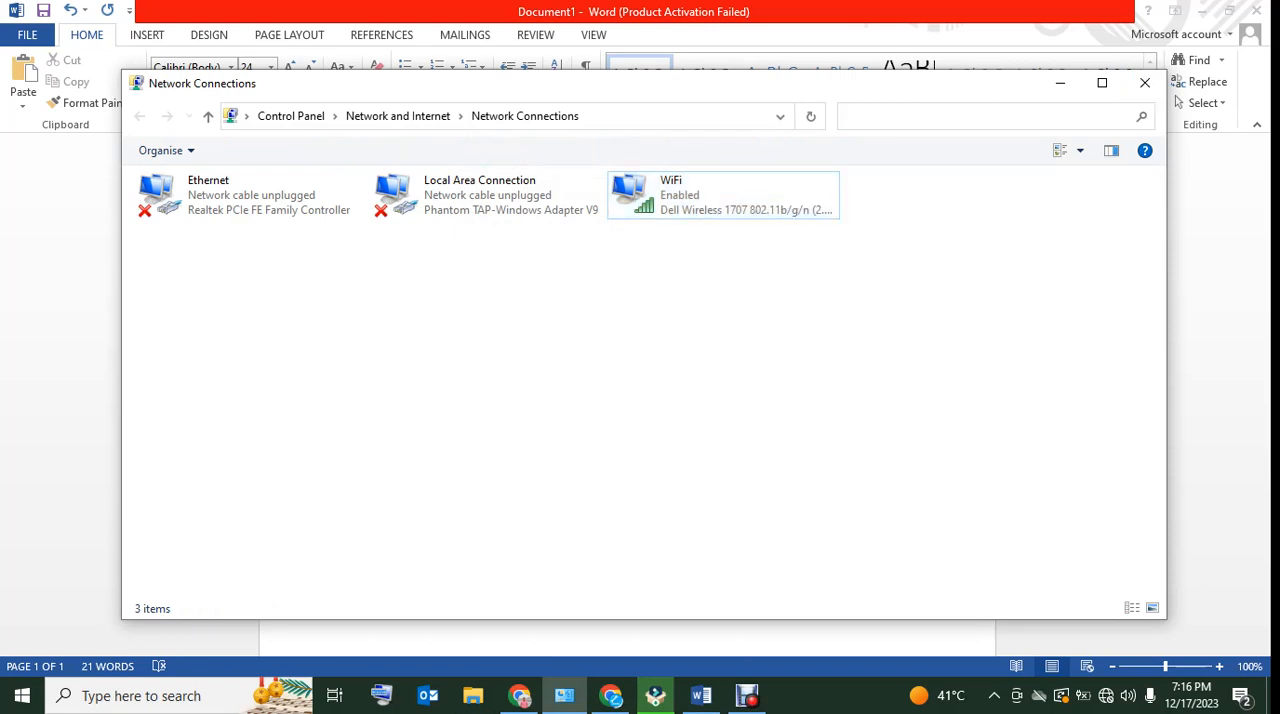
Open Command Prompt and ping 192.168.1.52
{"action": "key", "text": "super"}
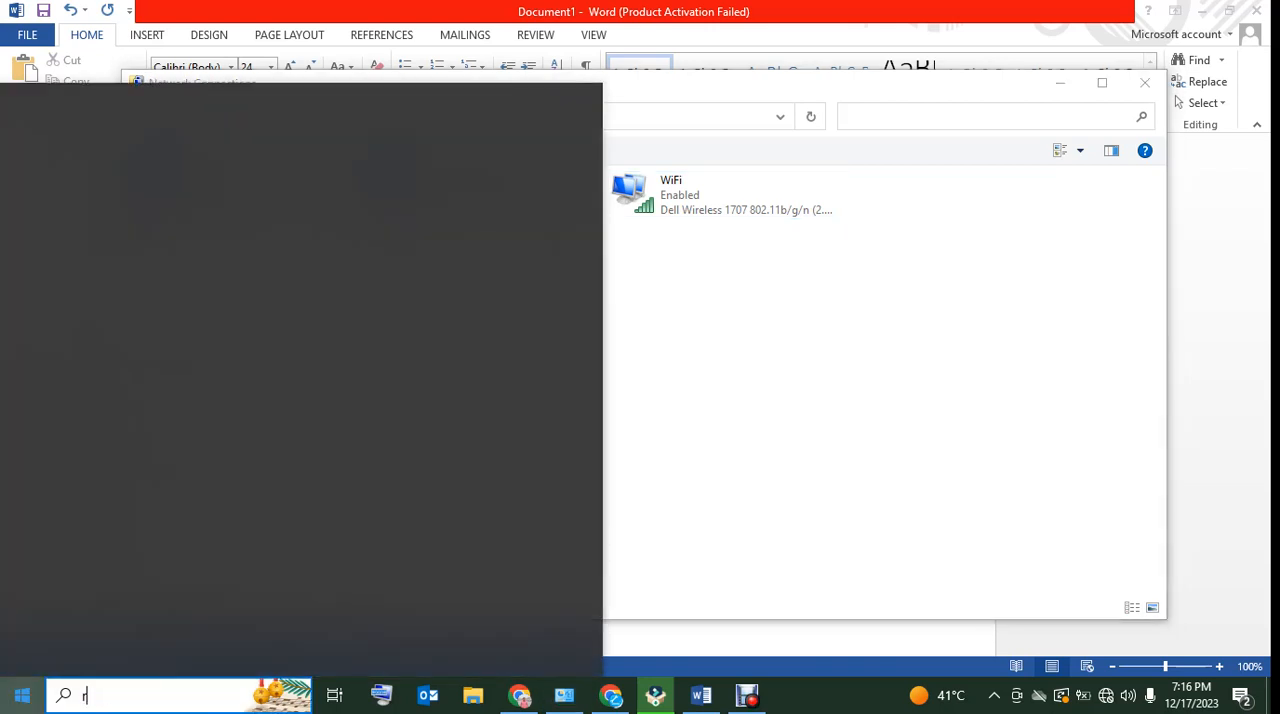
{"action": "type", "text": "run"}
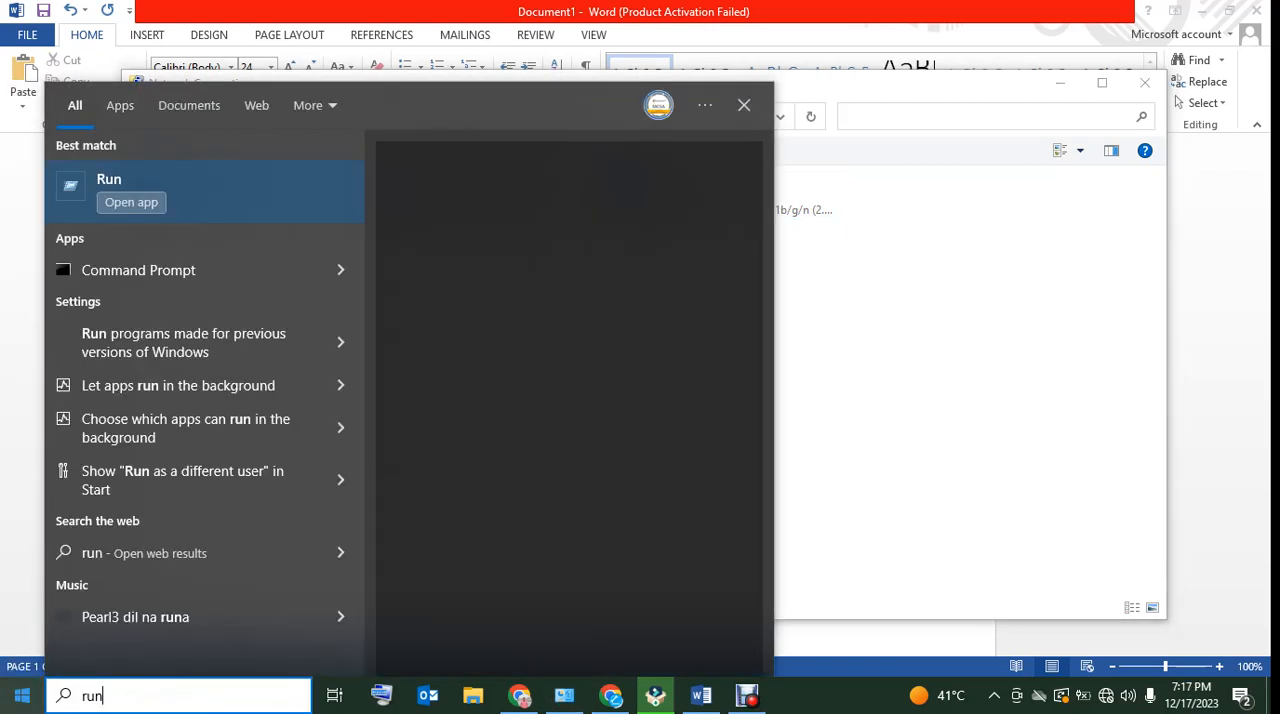
{"action": "key", "text": "Down"}
{"action": "key", "text": "Down"}
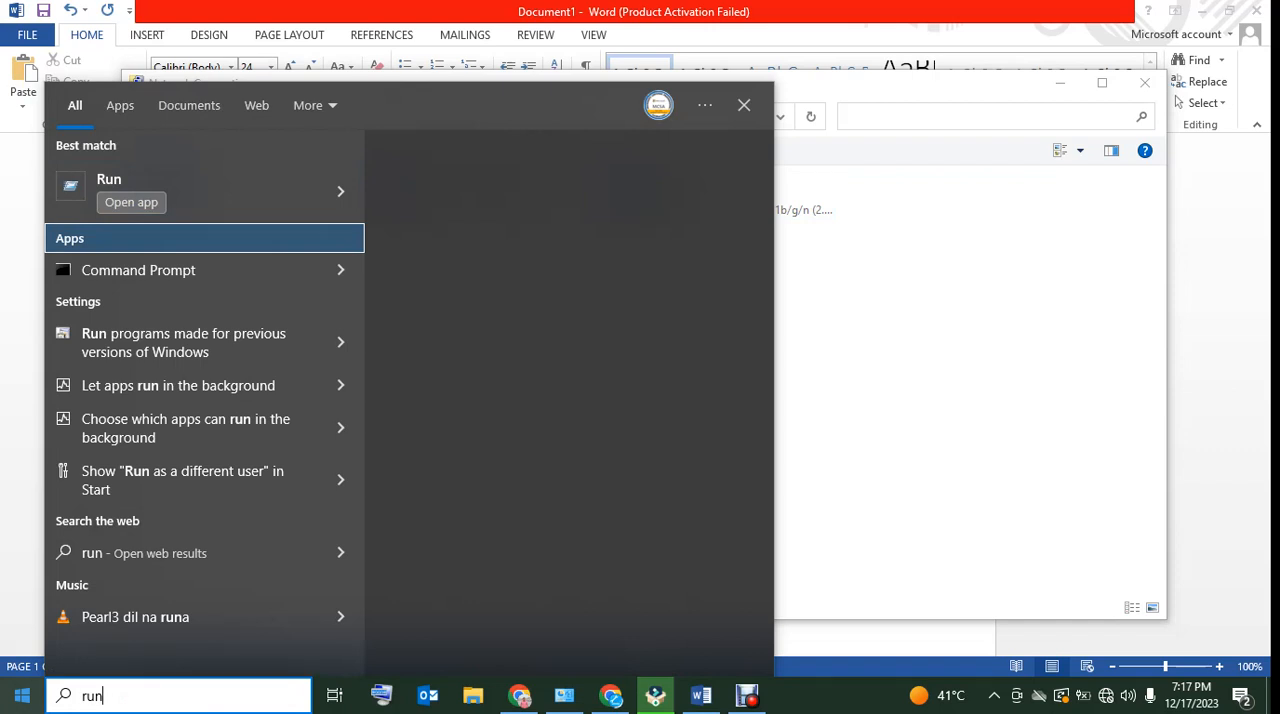
{"action": "key", "text": "Return"}
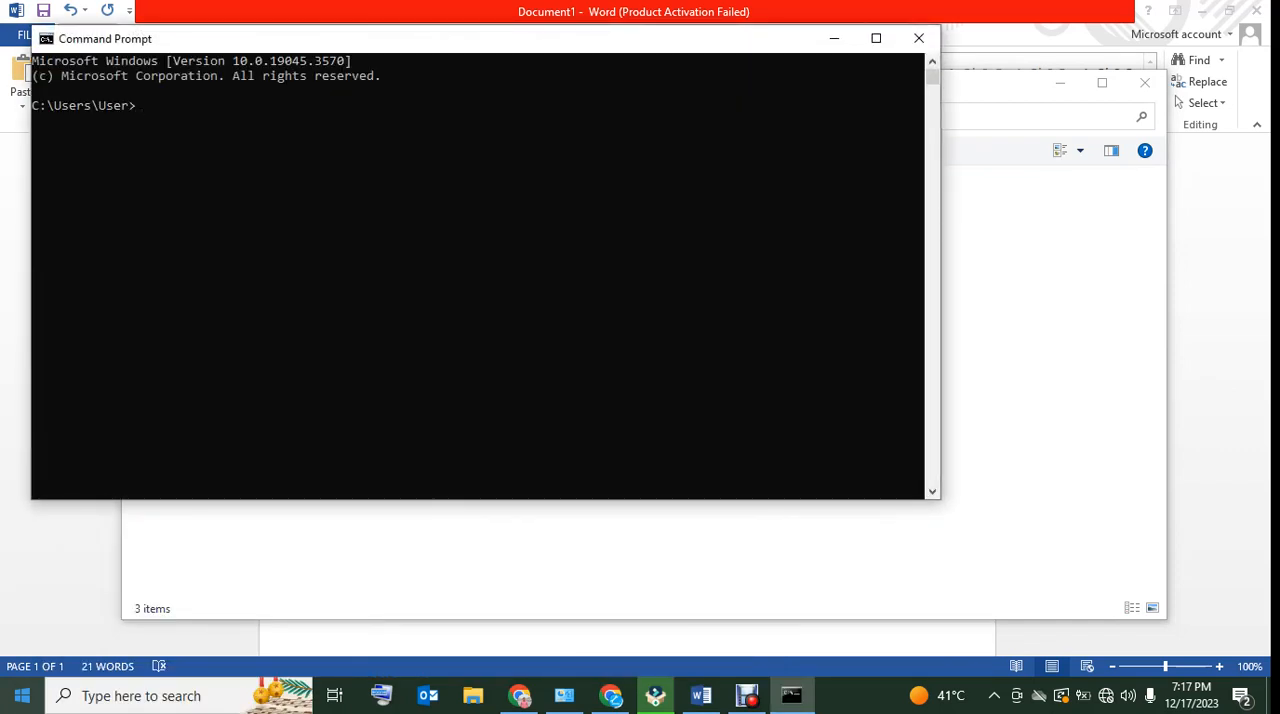
{"action": "type", "text": "ping 192.168.1.52"}
{"action": "key", "text": "Return"}
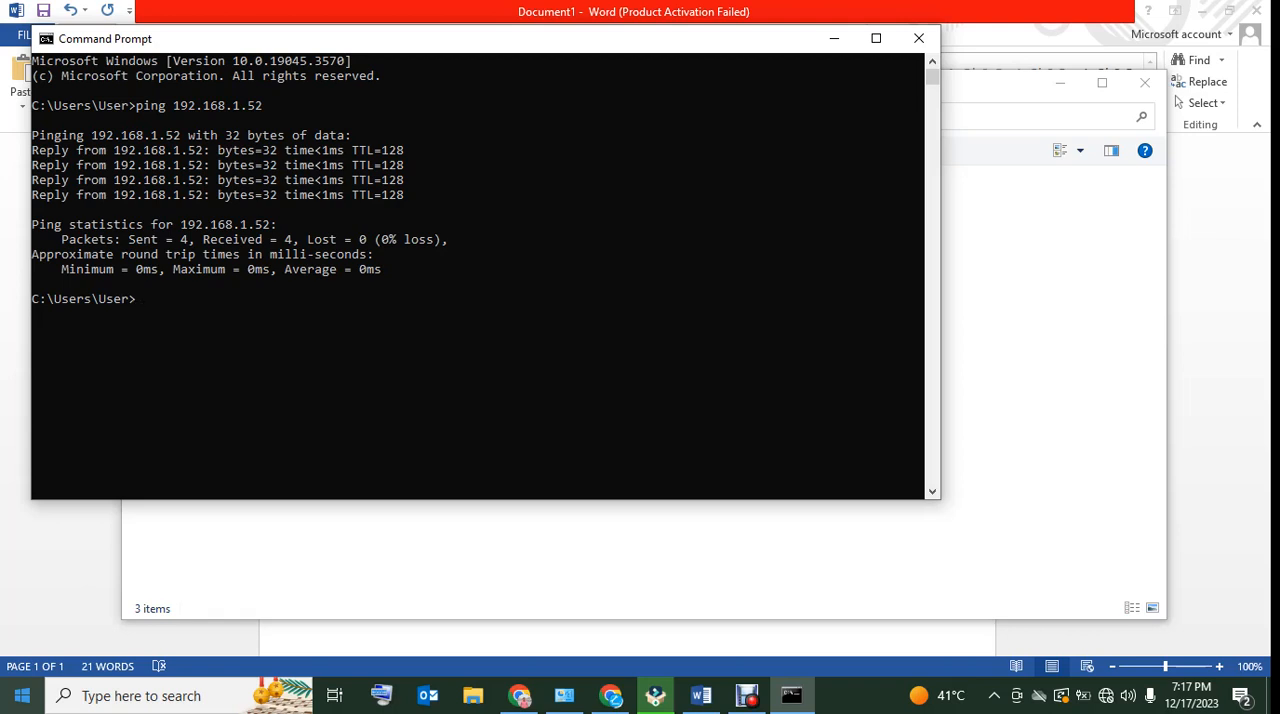
Start a continuous ping of 192.168.1.52 with the -t option
{"action": "type", "text": "ping 192.168.1.52 -t"}
{"action": "key", "text": "Return"}
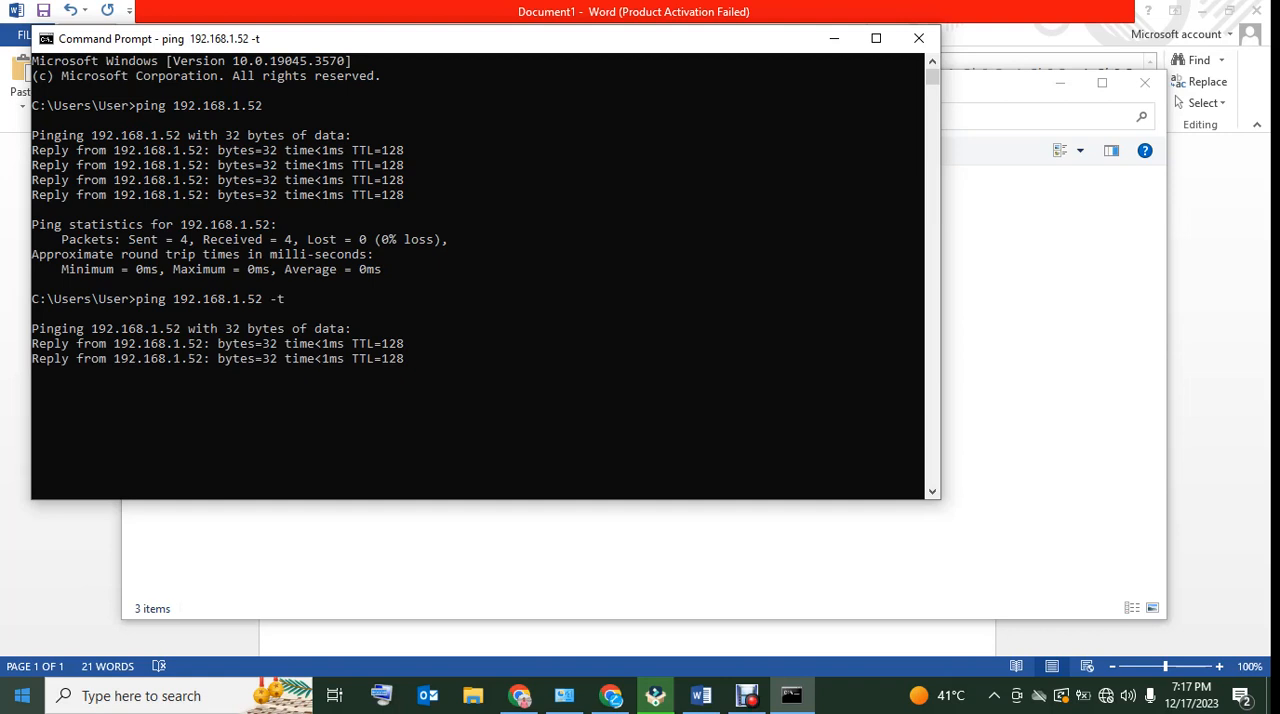
{"action": "key", "text": "super+r"}
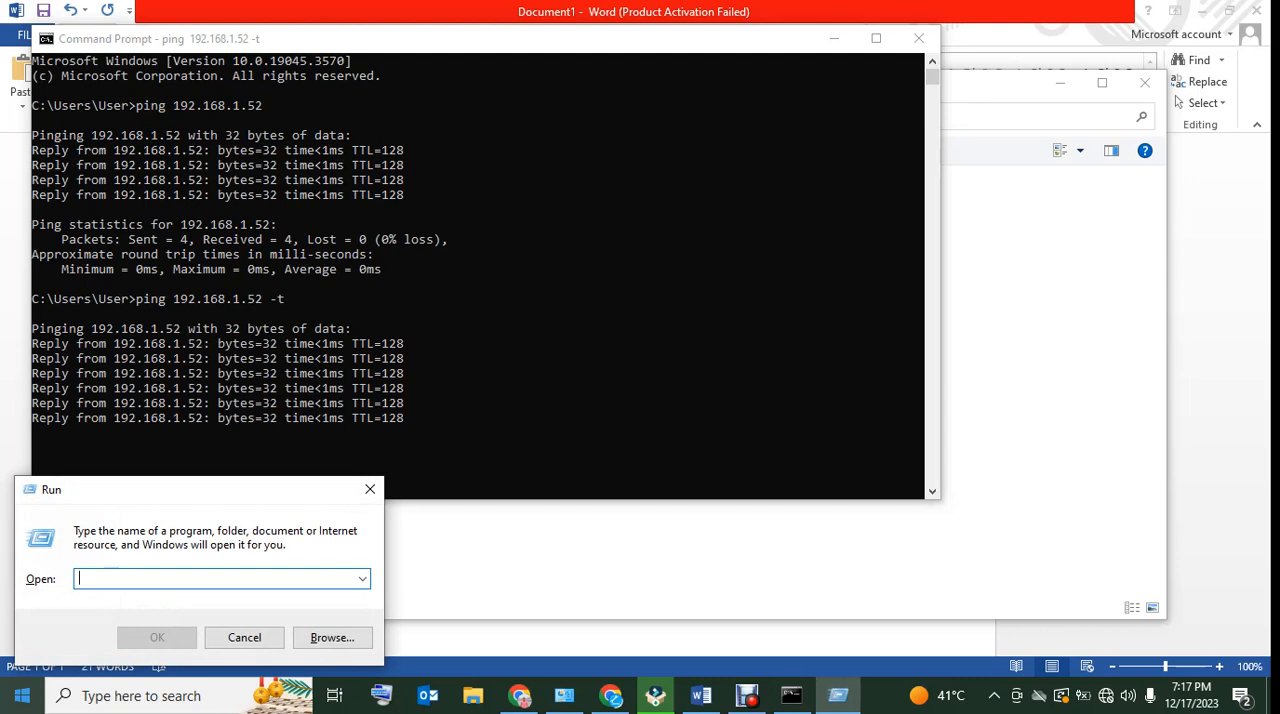
{"action": "type", "text": "nn"}
{"action": "key", "text": "BackSpace"}
{"action": "key", "text": "BackSpace"}
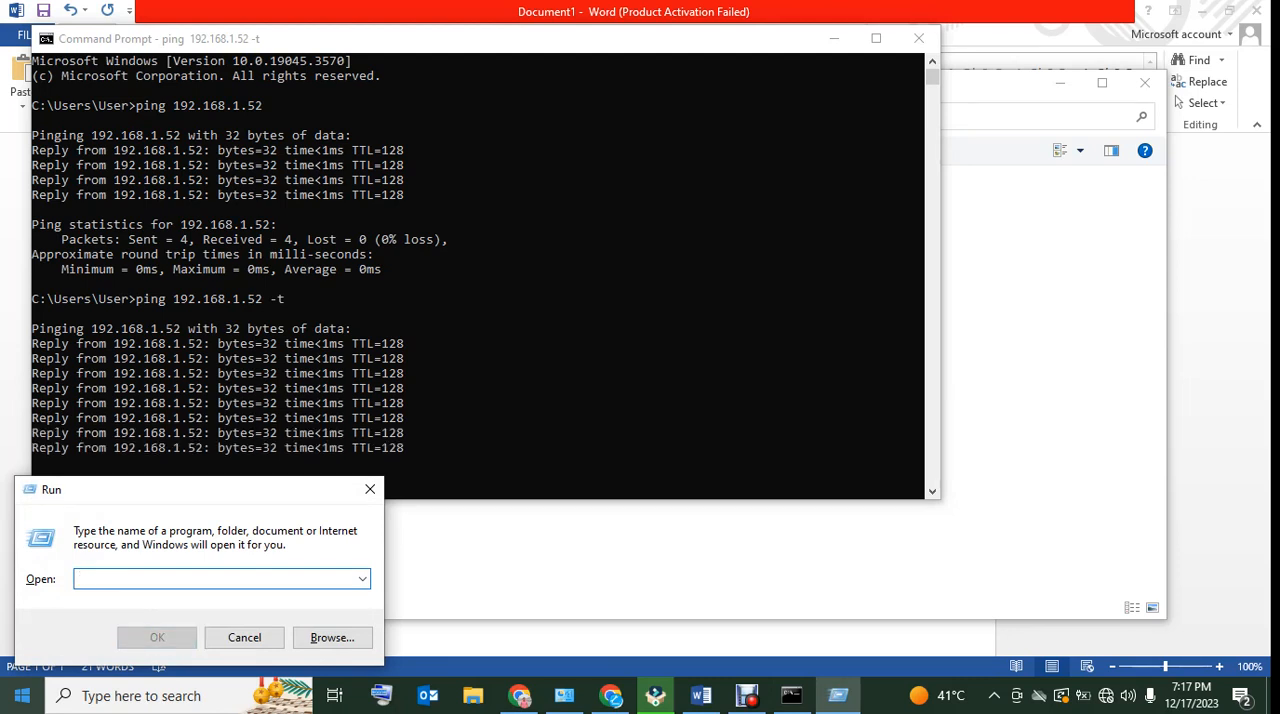
{"action": "type", "text": "~"}
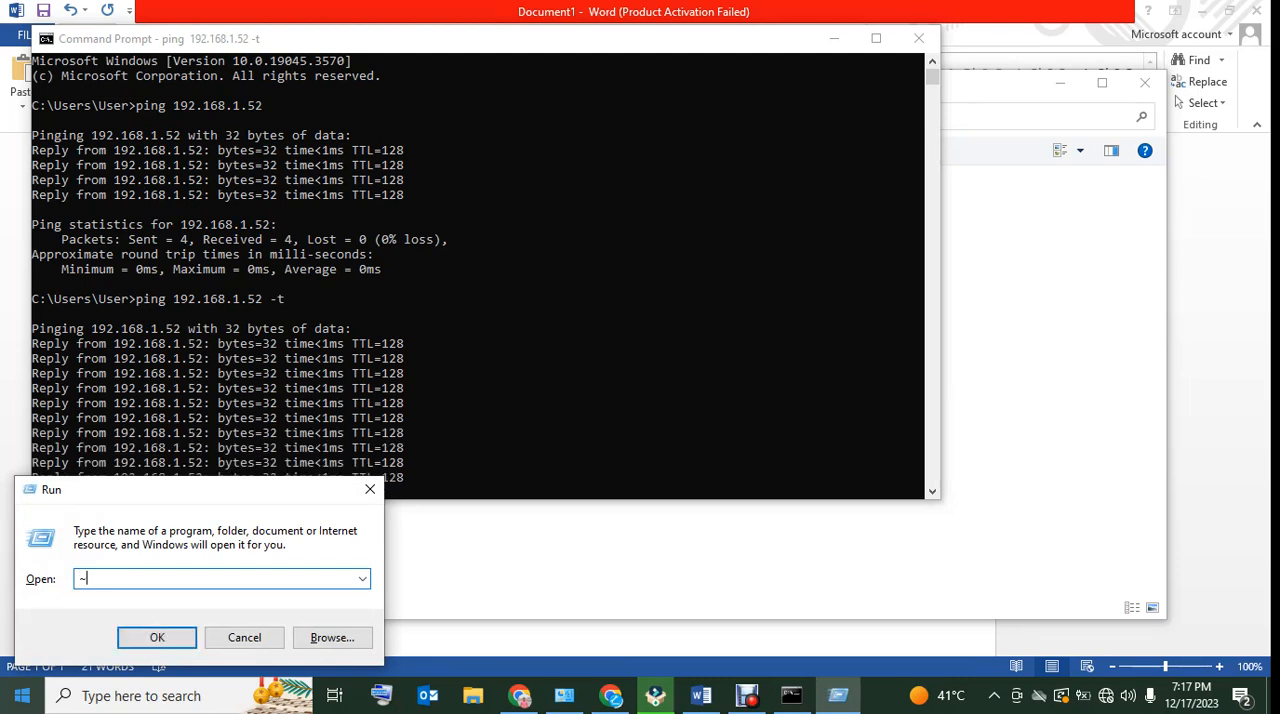
{"action": "key", "text": "BackSpace"}
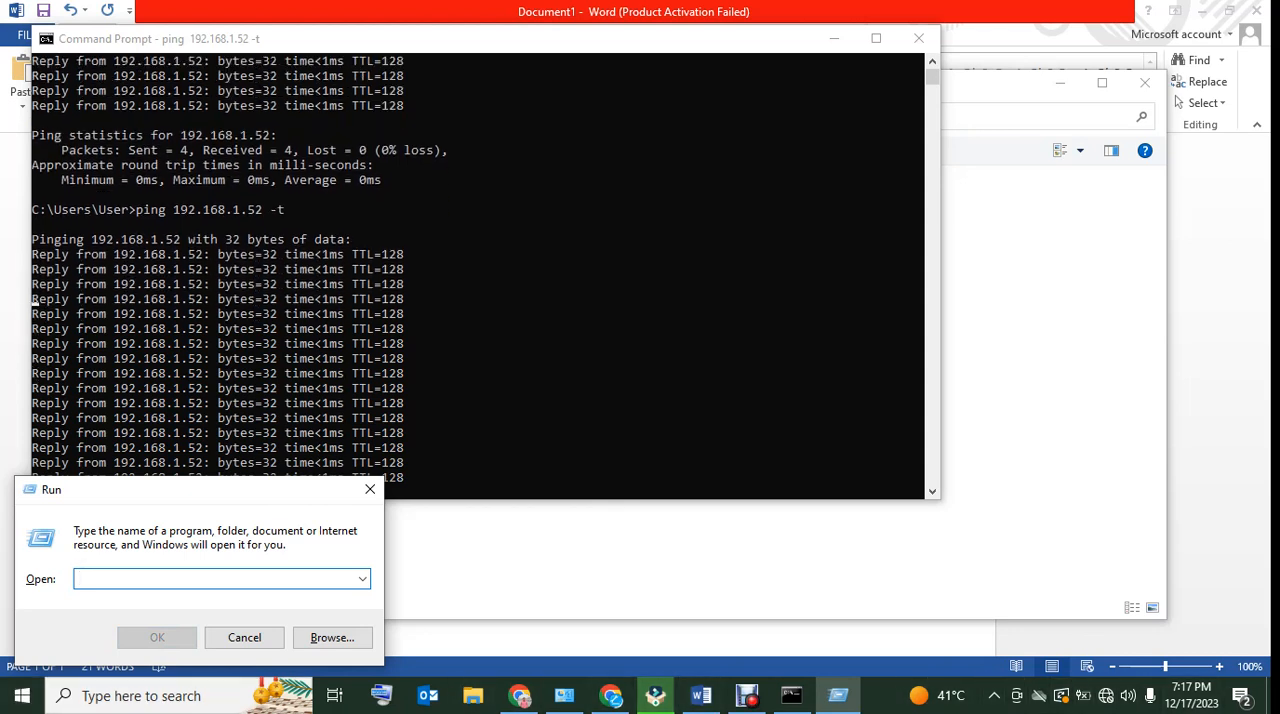
{"action": "left_click", "coordinate": [560, 380]}
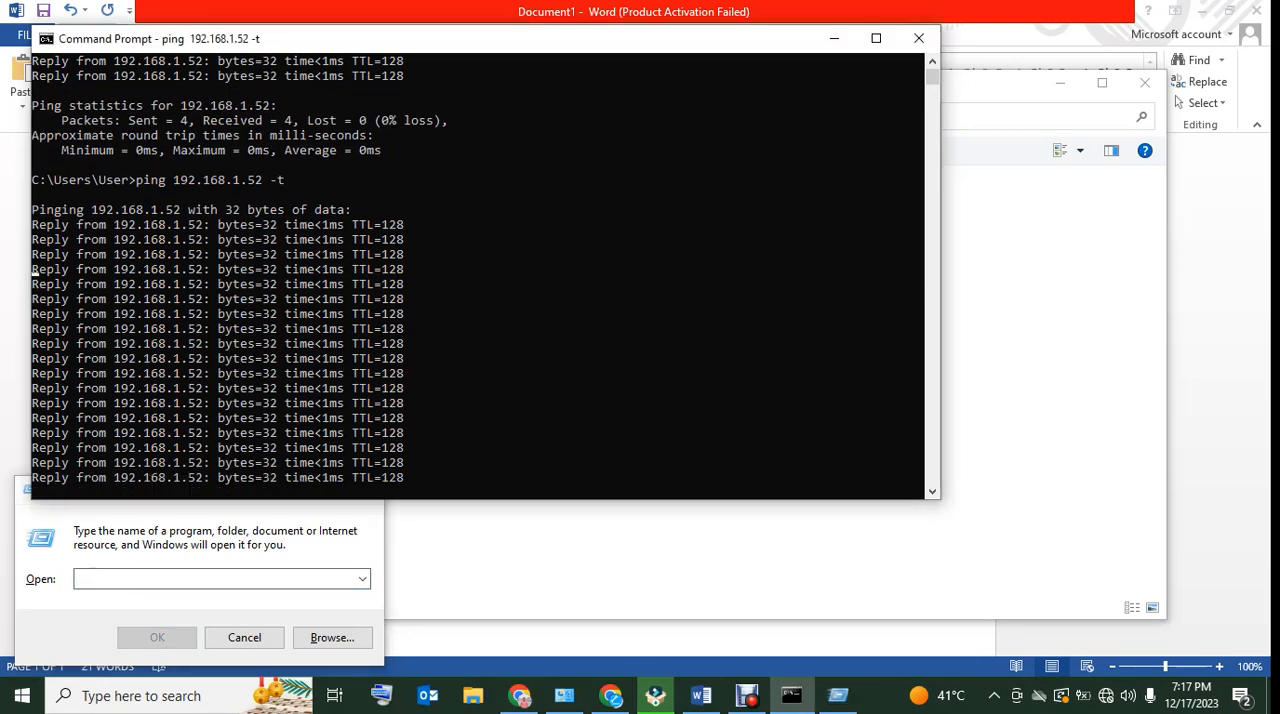
{"action": "left_click", "coordinate": [244, 637]}
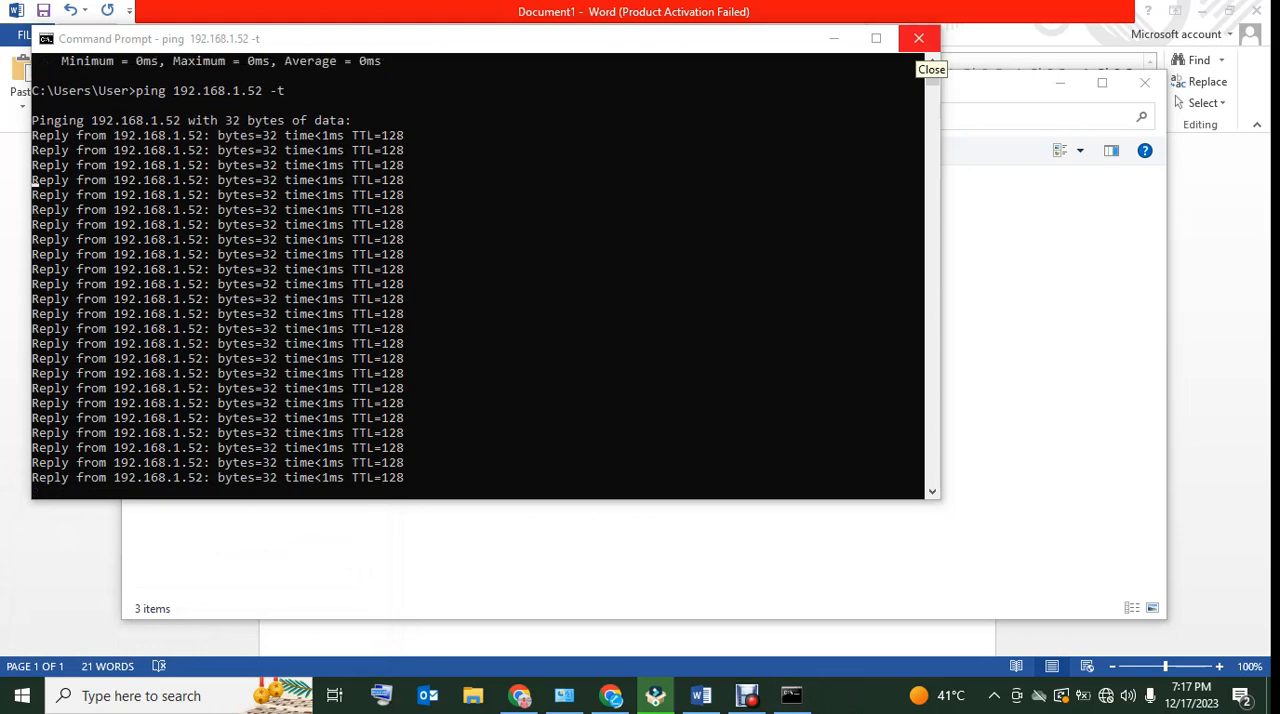
Find the On-Screen Keyboard with a search for "key" and open it
{"action": "key", "text": "super"}
{"action": "type", "text": "ey"}
{"action": "key", "text": "BackSpace"}
{"action": "key", "text": "BackSpace"}
{"action": "type", "text": "key"}
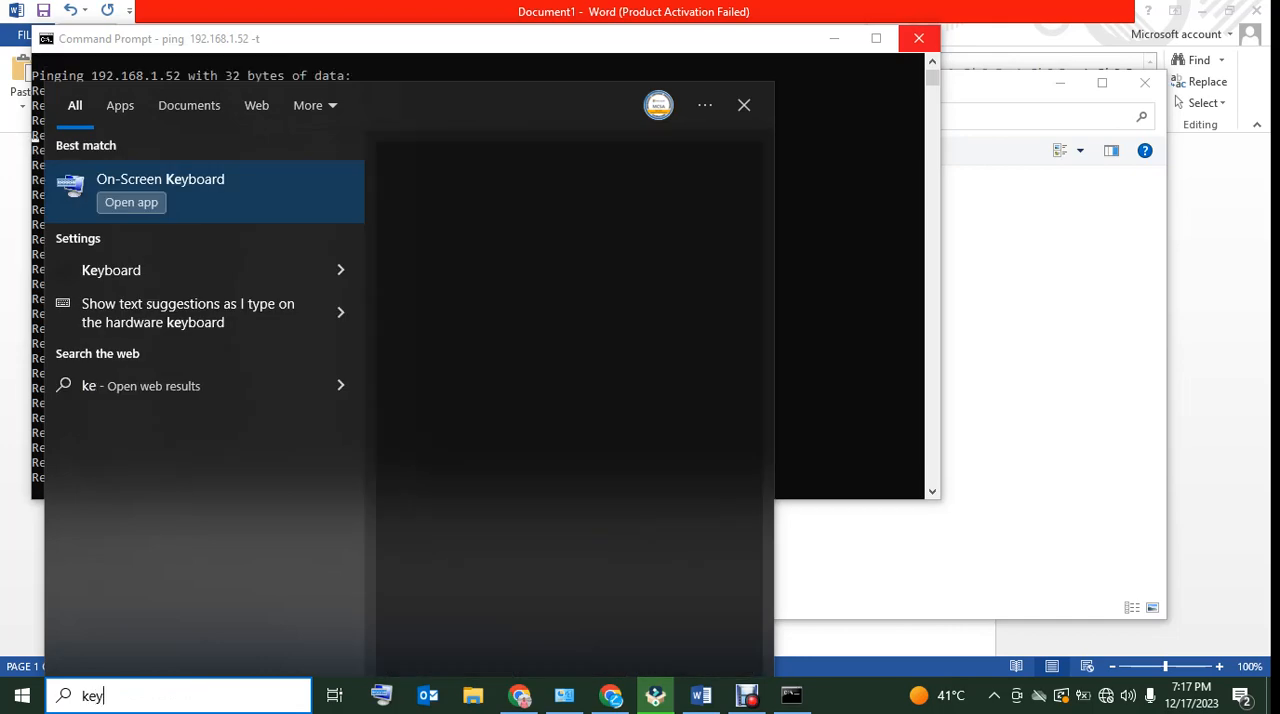
{"action": "key", "text": "Escape"}
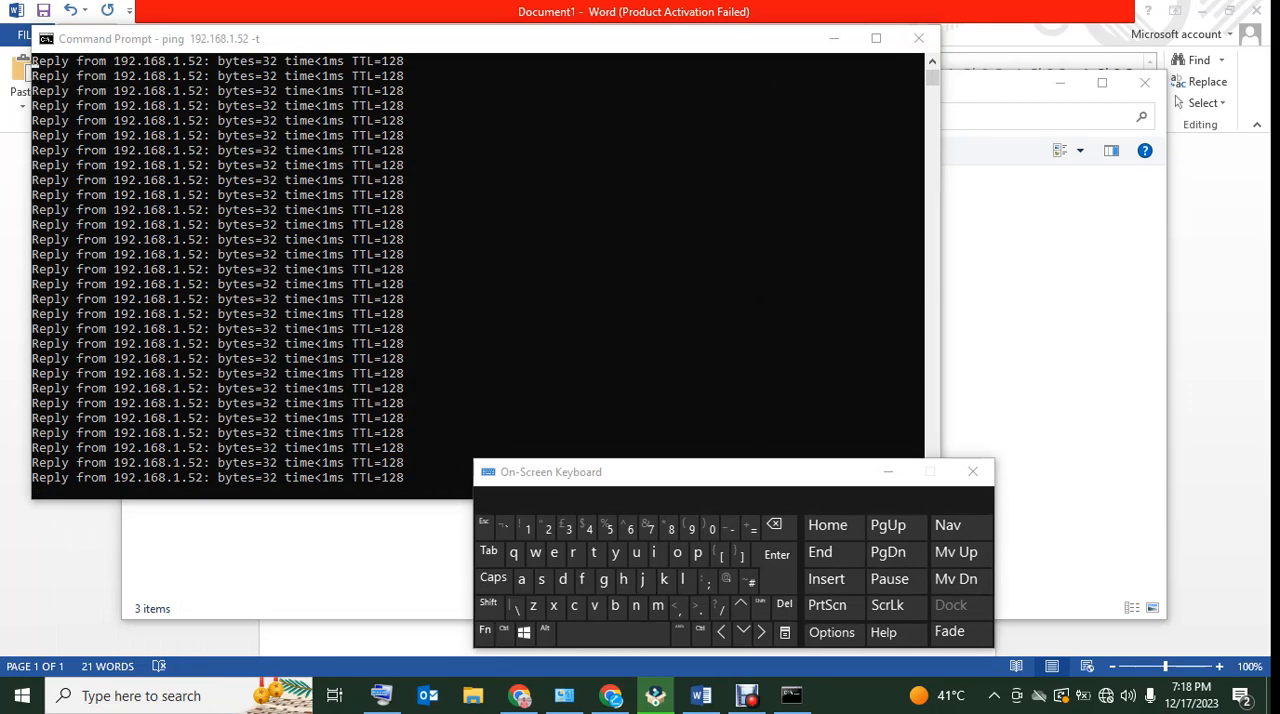
Open the network location \\192.168.1.52 with the Run command, entering the backslashes on the On-Screen Keyboard
{"action": "key", "text": "super+r"}
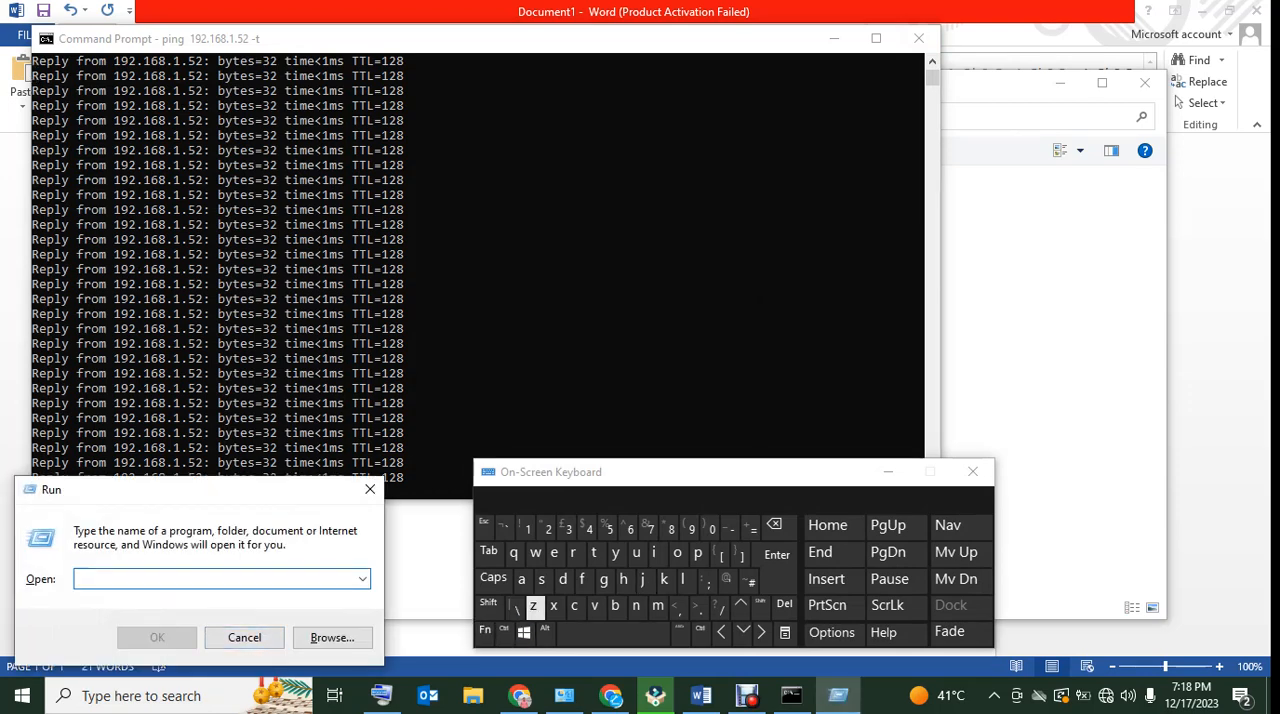
{"action": "left_click", "coordinate": [514, 606]}
{"action": "left_click", "coordinate": [514, 606]}
{"action": "type", "text": "192.168."}
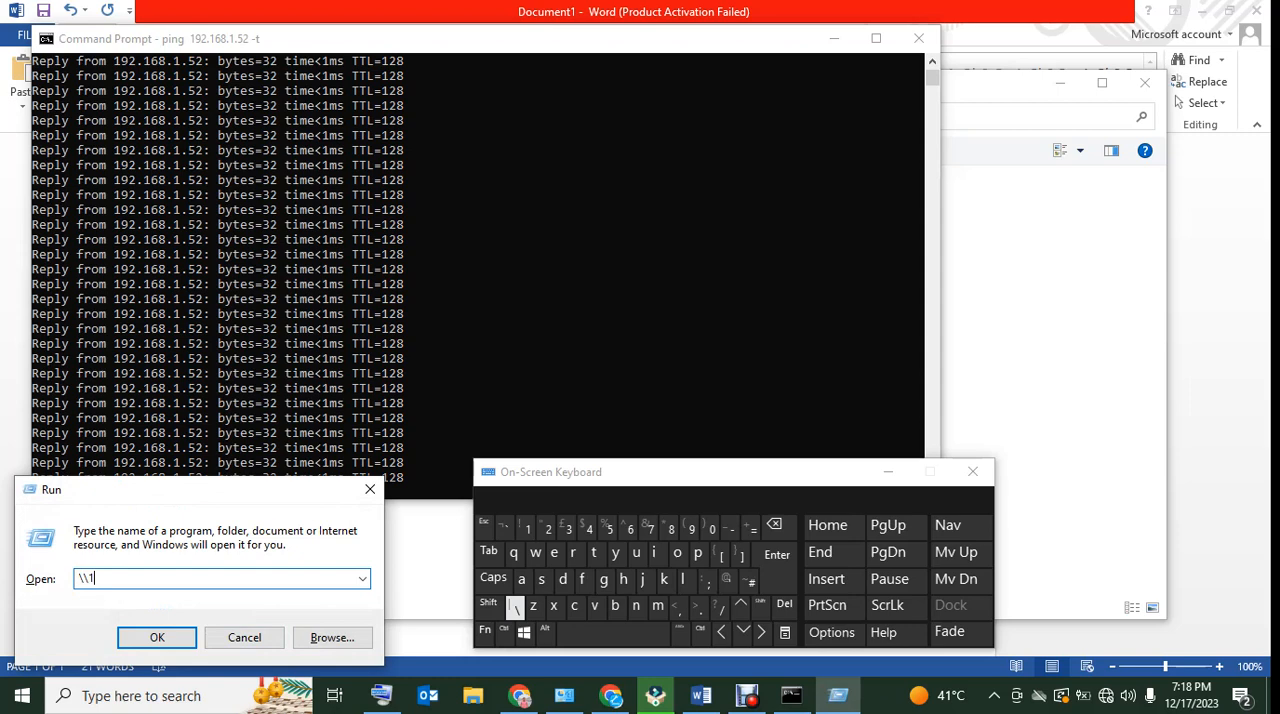
{"action": "type", "text": "1.52"}
{"action": "key", "text": "Return"}
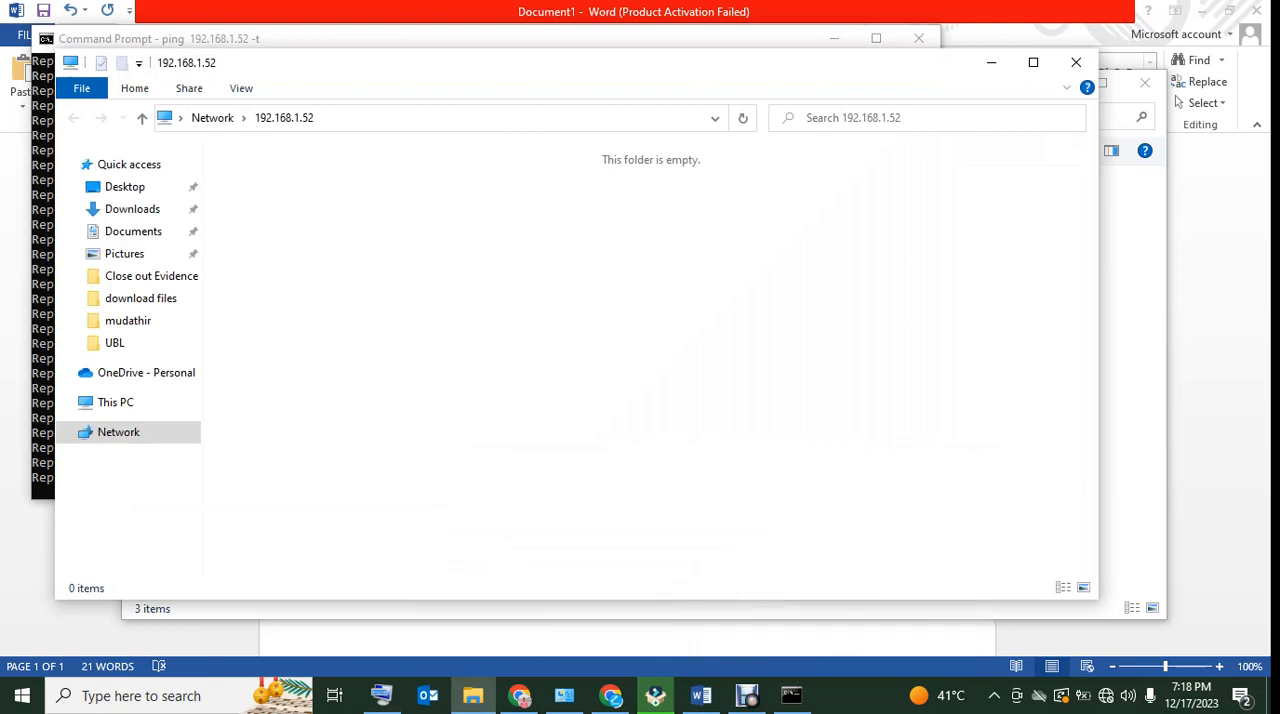
Close the 192.168.1.52 folder window and the Command Prompt running the continuous ping
{"action": "left_click", "coordinate": [1076, 62]}
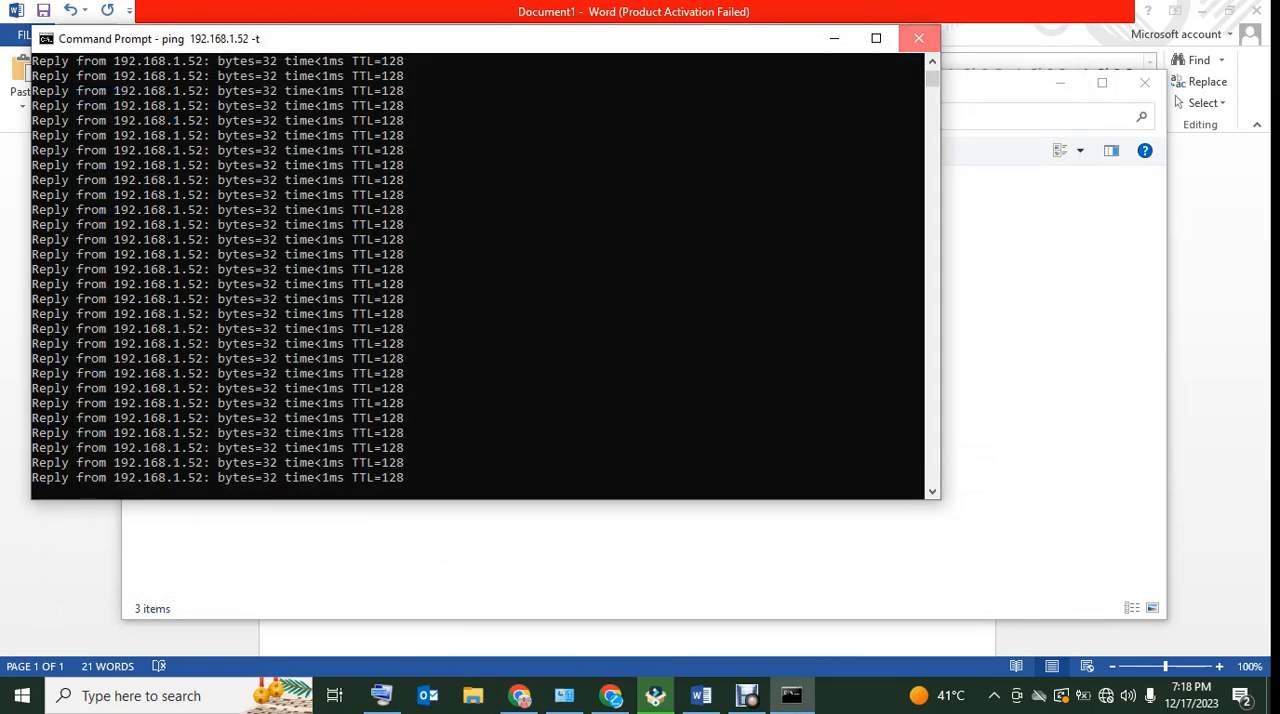
{"action": "left_click", "coordinate": [480, 400]}
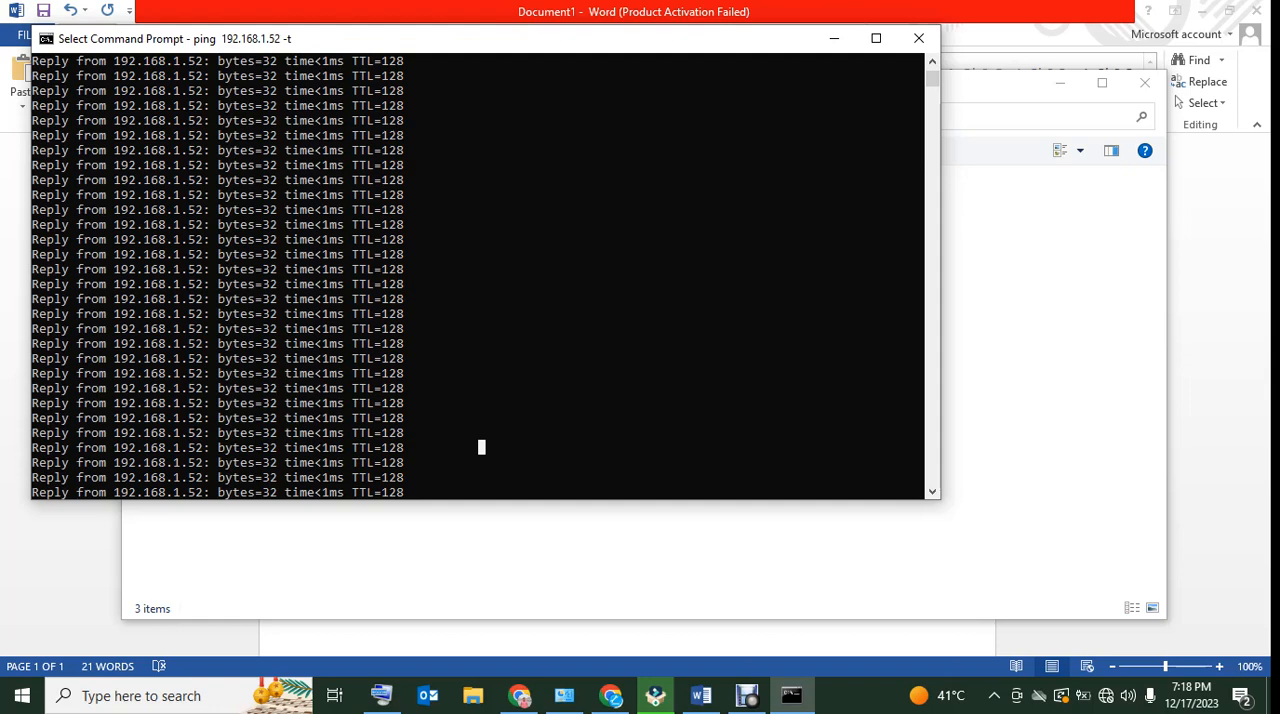
{"action": "left_click", "coordinate": [919, 39]}
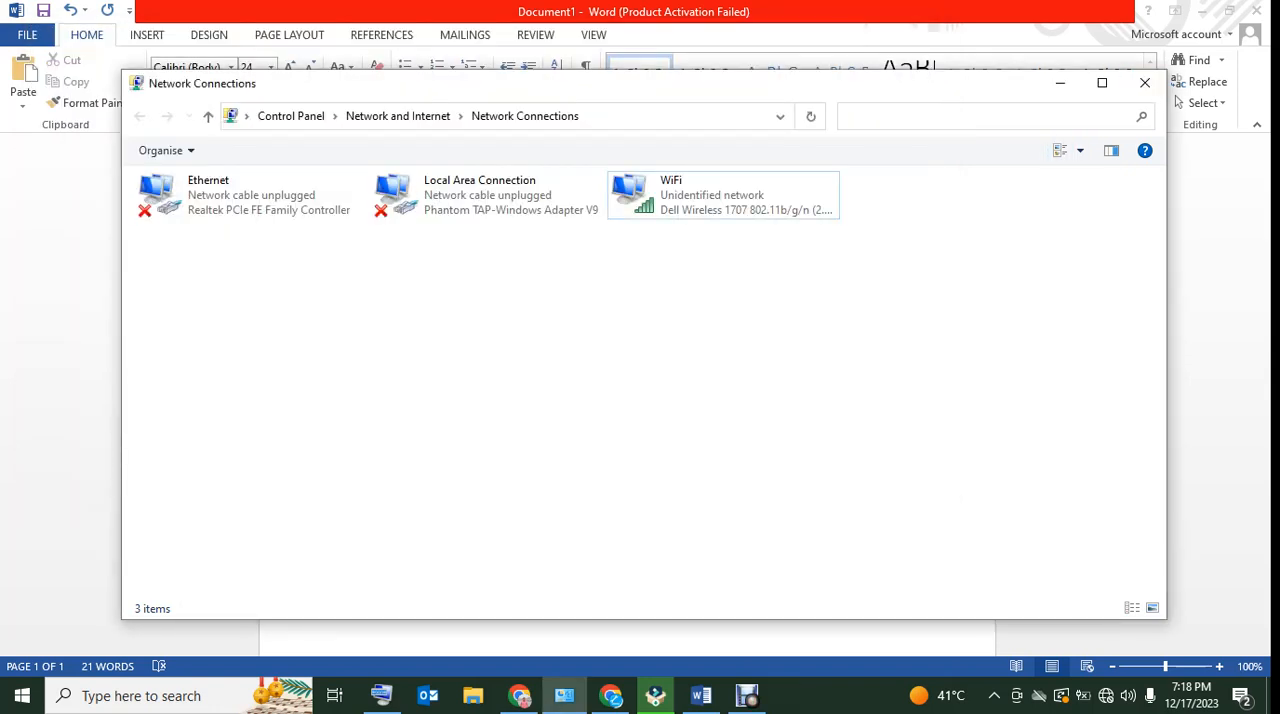
{"action": "left_click", "coordinate": [748, 695]}
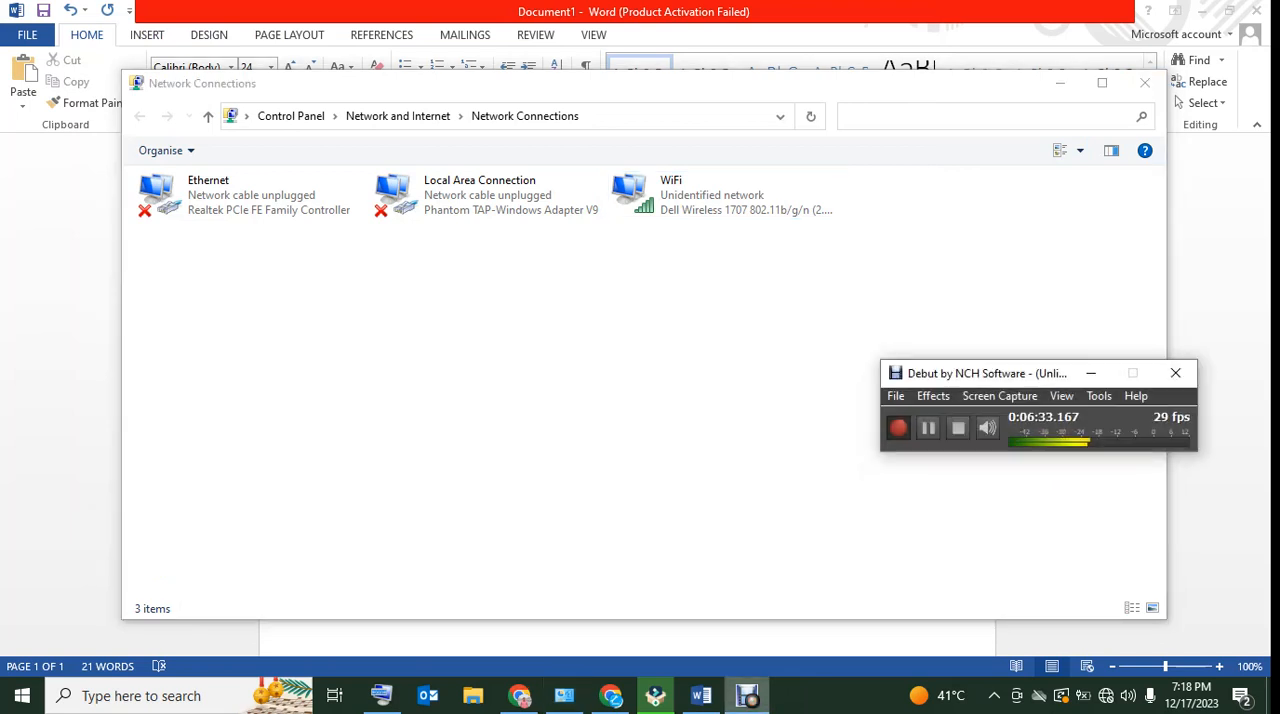